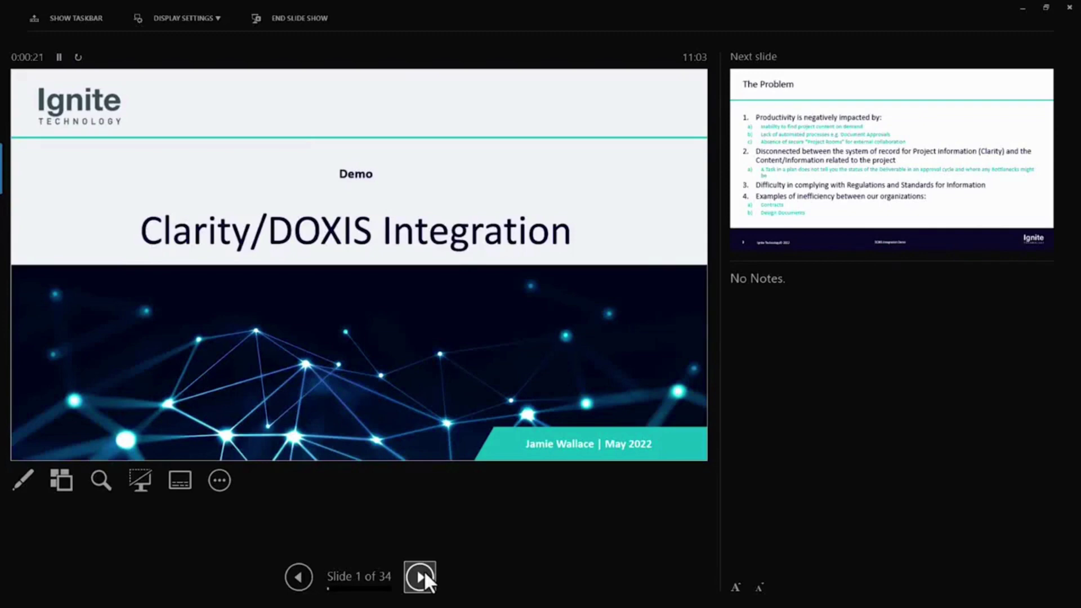
Advance the slideshow from the title slide to slide 2, 'The Problem'
{"action": "left_click", "coordinate": [420, 577]}
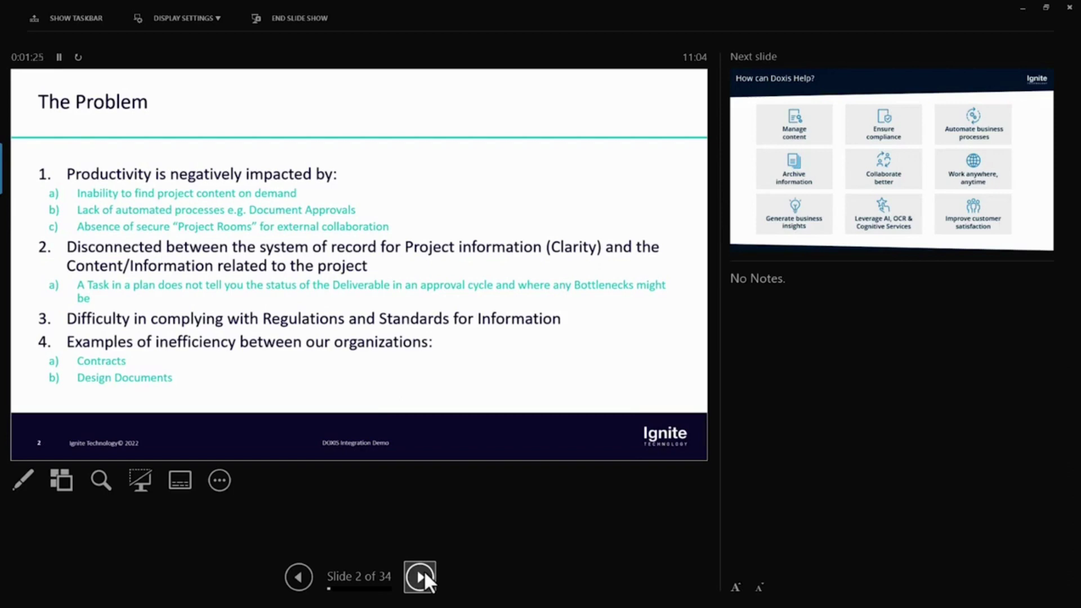
Go to slide 3, 'How can Doxis Help?', with its nine benefit tiles
{"action": "left_click", "coordinate": [425, 577]}
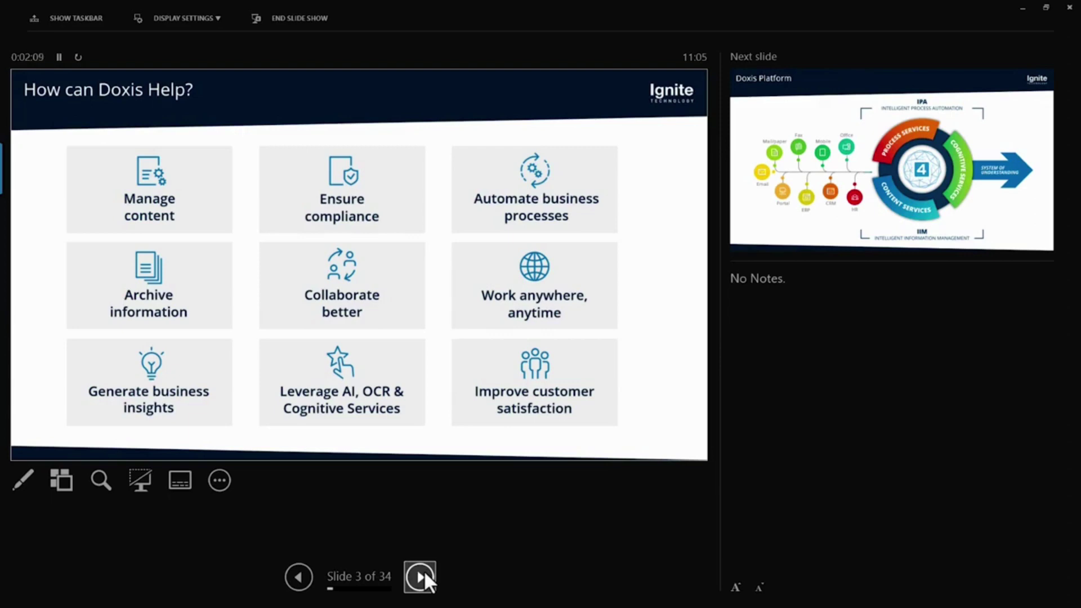
Advance past the Doxis services diagram to slide 5, 'Doxis Platform'
{"action": "left_click", "coordinate": [421, 577]}
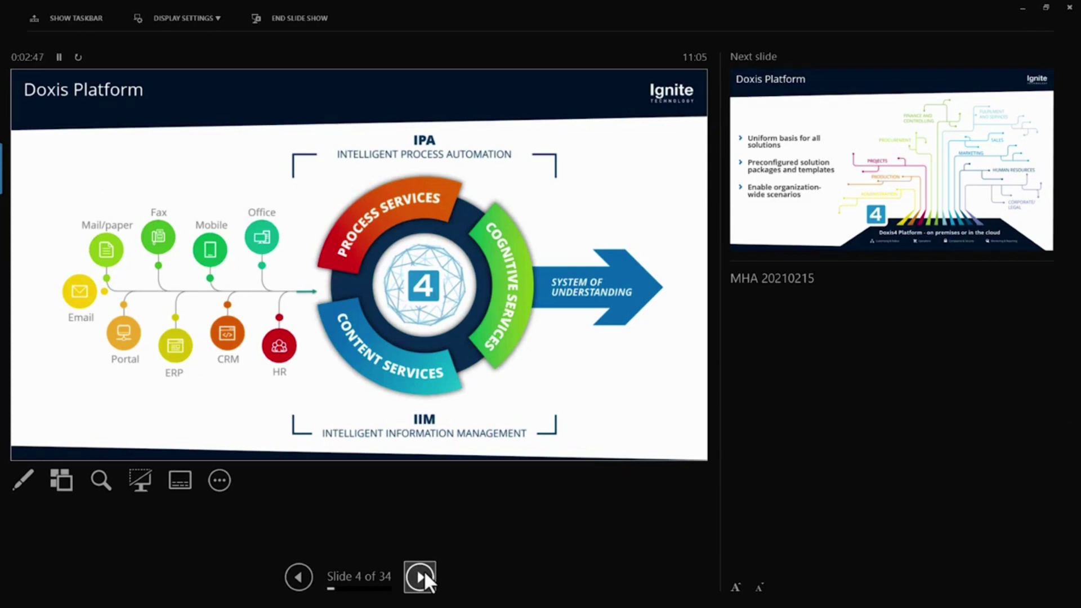
{"action": "left_click", "coordinate": [426, 576]}
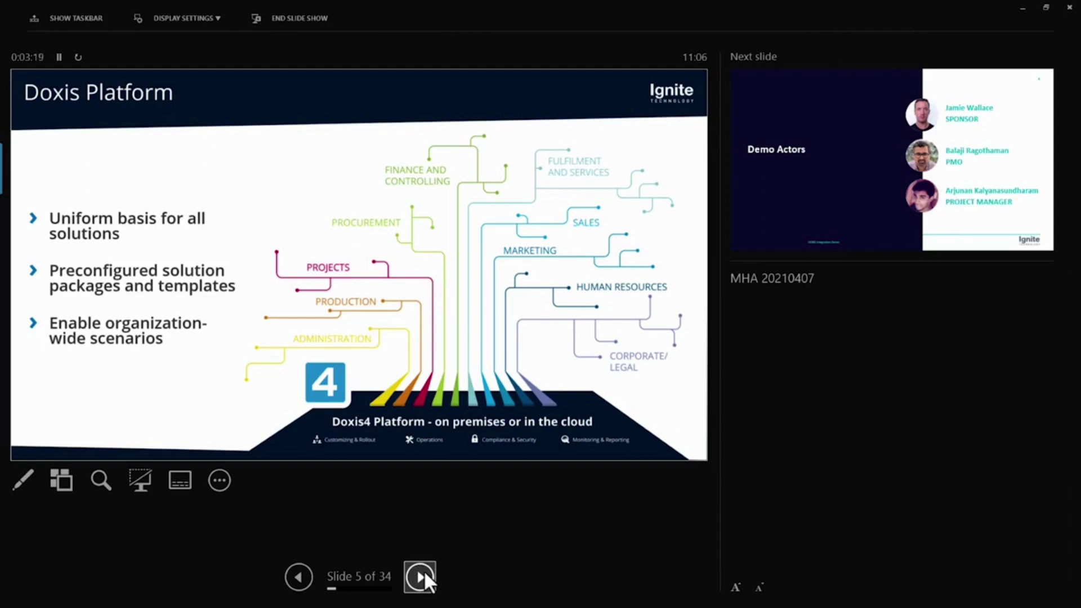
Advance to slide 6, 'Demo Actors', introducing the sponsor, PMO and project manager
{"action": "left_click", "coordinate": [422, 577]}
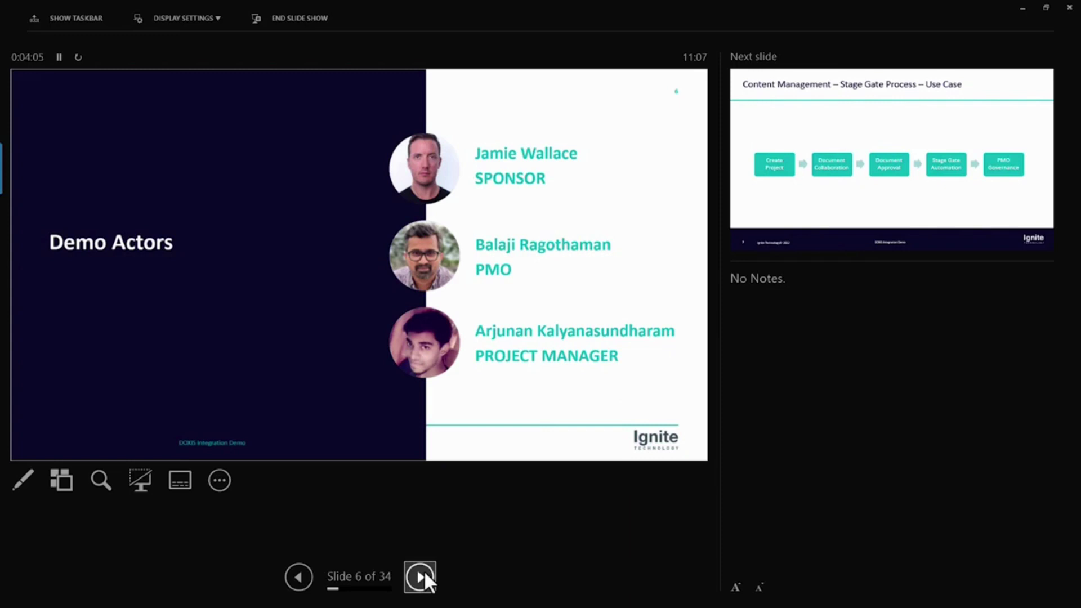
Show slide 7, the Stage Gate use case, and reveal the clarity logo under Create Project
{"action": "left_click", "coordinate": [422, 578]}
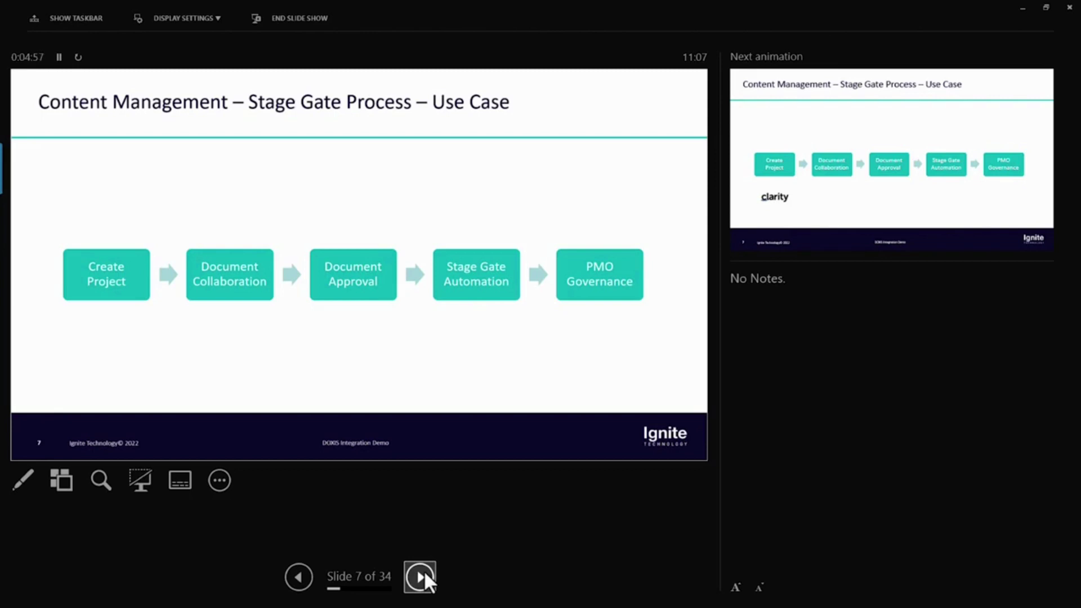
{"action": "left_click", "coordinate": [425, 576]}
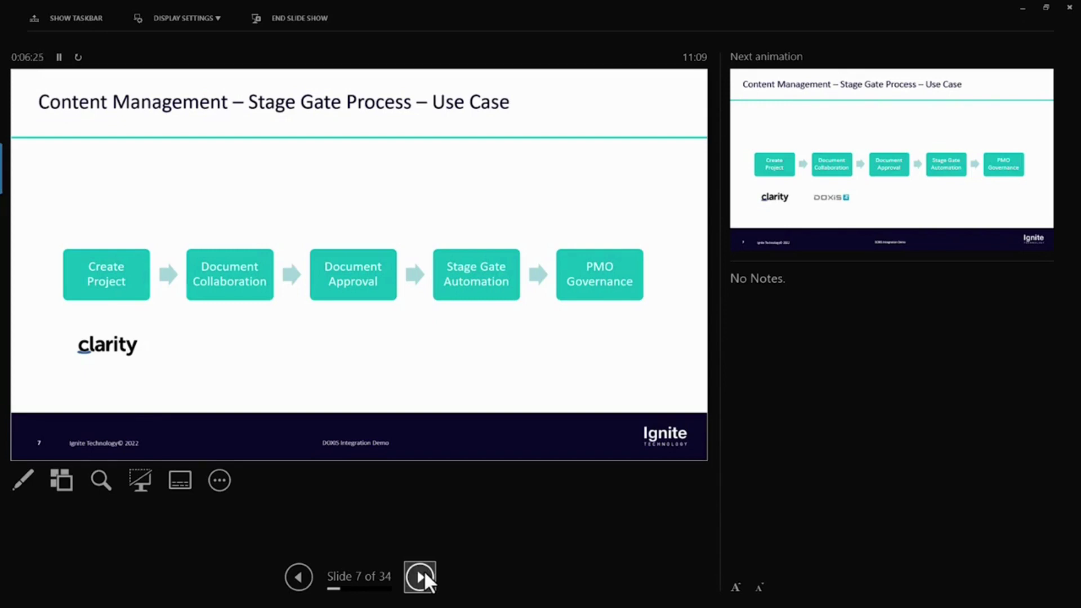
Reveal DOXIS 4 logos under Document Collaboration and Approval, then clarity under Stage Gate Automation
{"action": "left_click", "coordinate": [420, 577]}
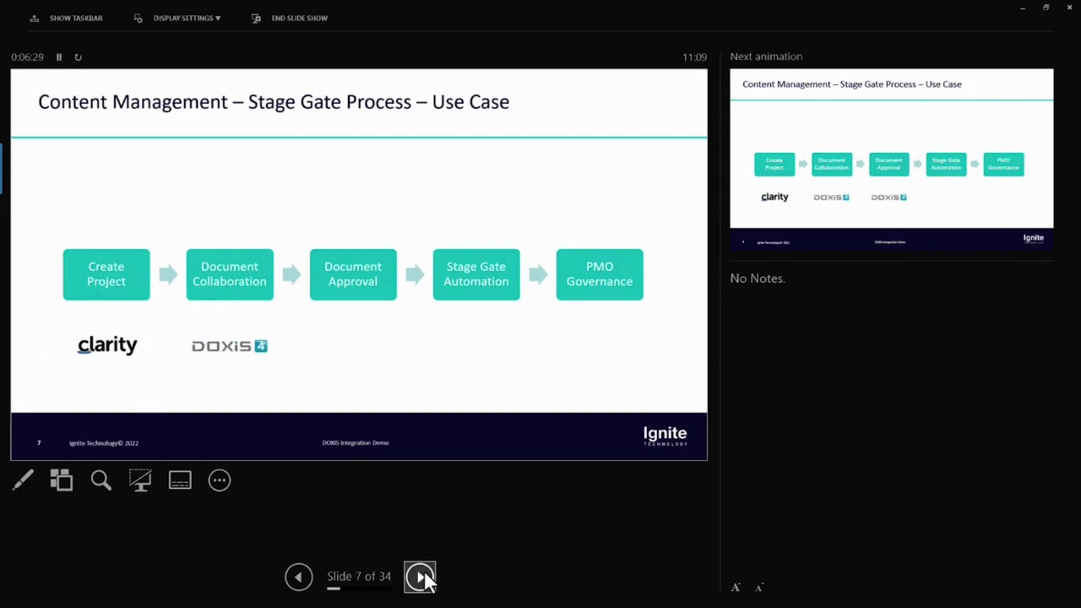
{"action": "left_click", "coordinate": [421, 577]}
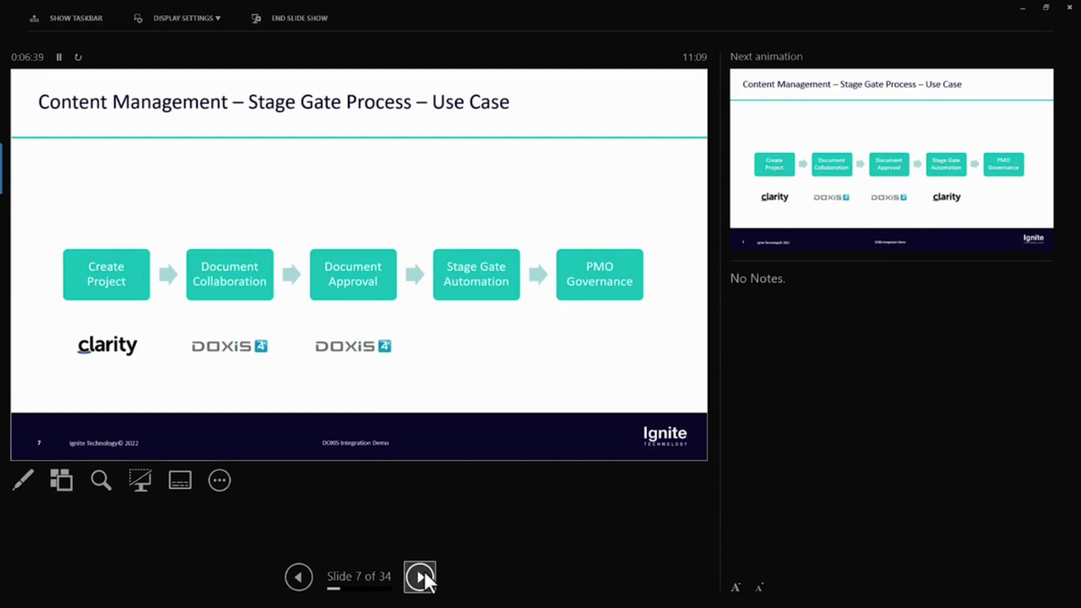
{"action": "left_click", "coordinate": [420, 577]}
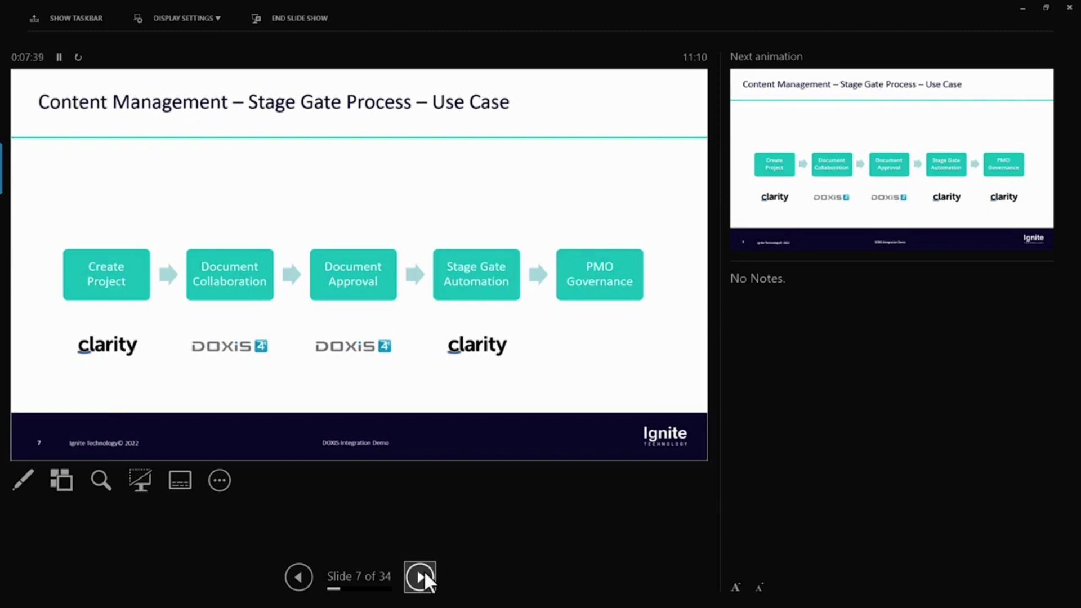
Reveal the clarity logo under PMO Governance and the Single Source of Truth arrow
{"action": "left_click", "coordinate": [425, 571]}
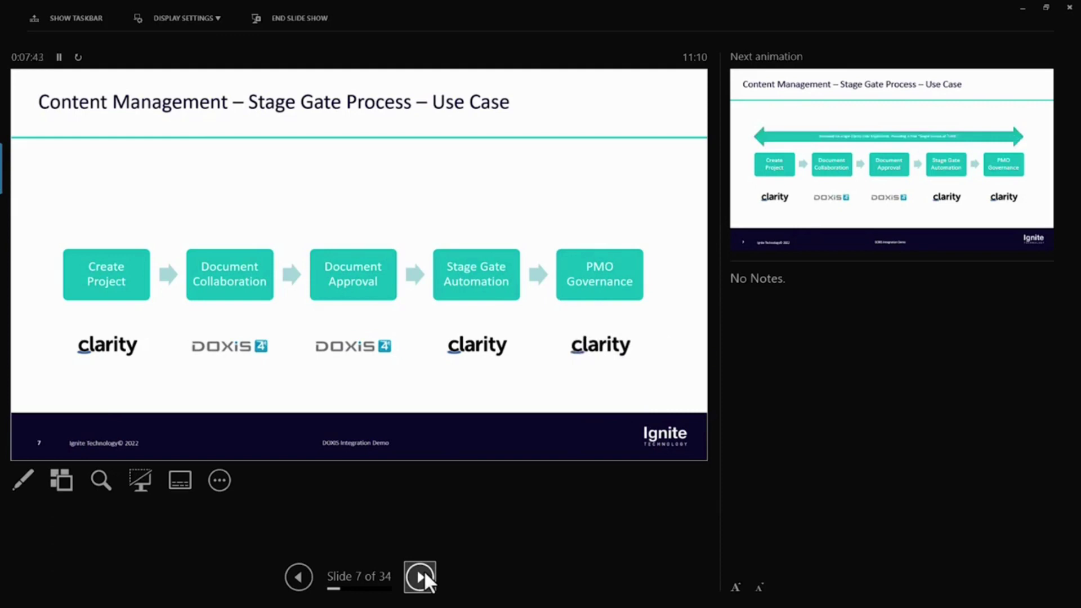
{"action": "left_click", "coordinate": [424, 570]}
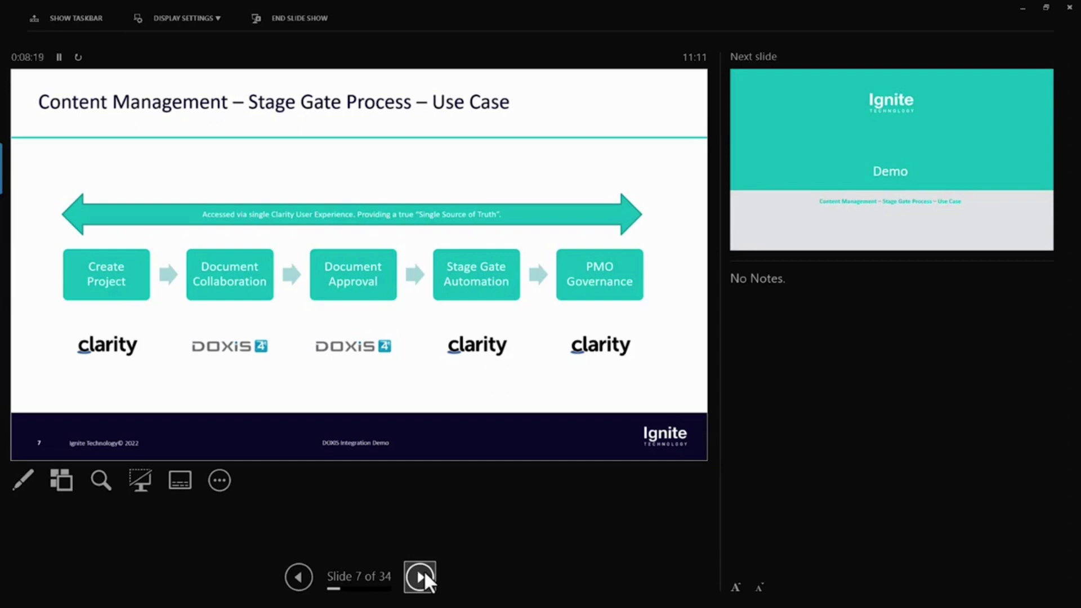
Advance the slideshow to slide 8, the Demo slide
{"action": "left_click", "coordinate": [424, 570]}
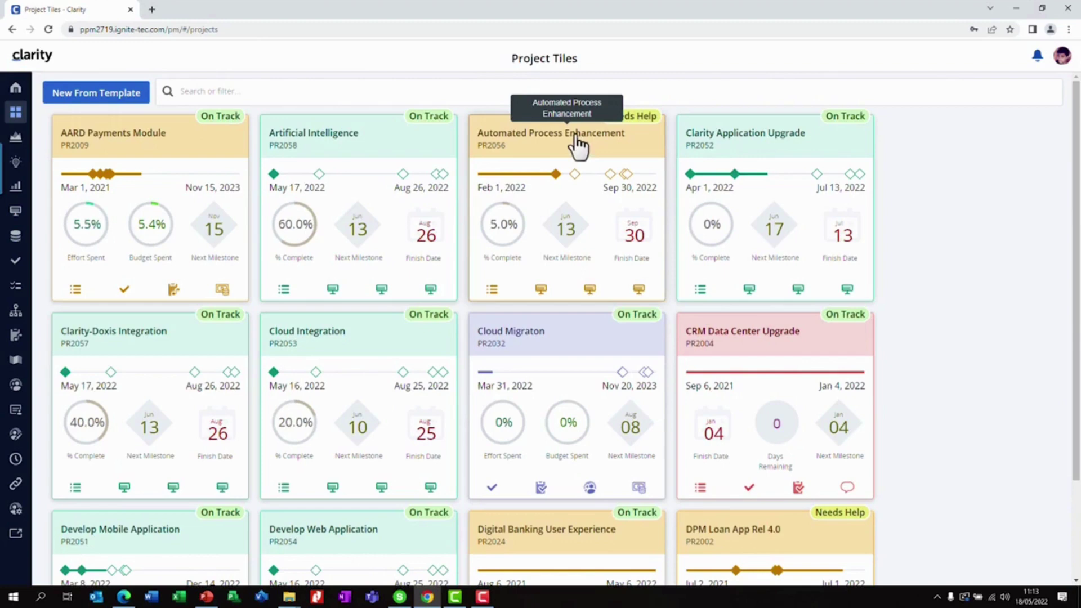
Open the Automated Process Enhancement (PR2056) project's properties from its tile
{"action": "left_click", "coordinate": [642, 145]}
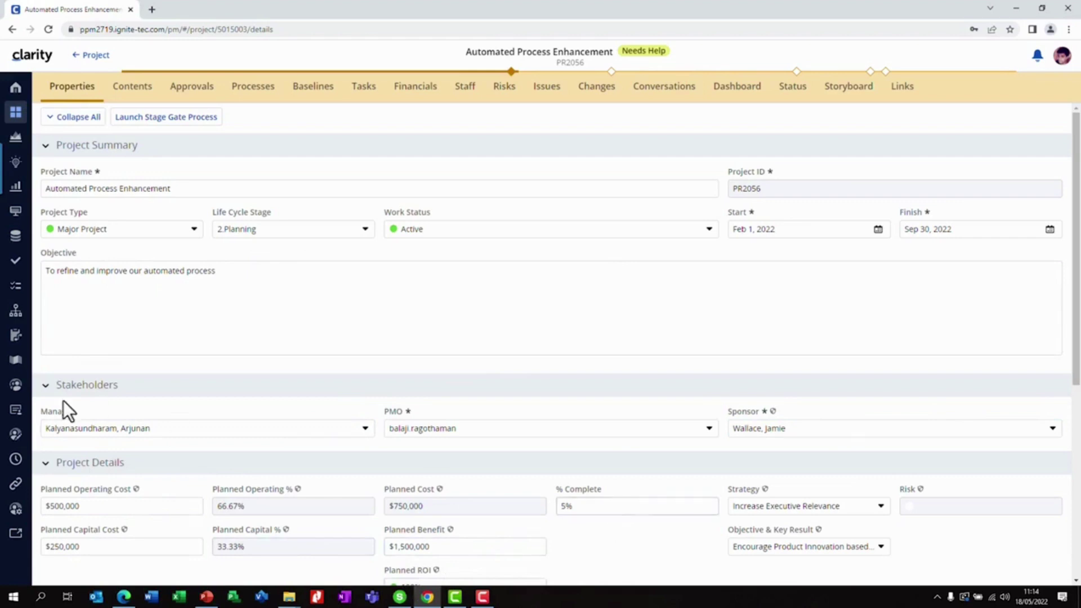
Show Automated Process Enhancement's phases and tasks alongside the Gantt chart
{"action": "left_click", "coordinate": [372, 94]}
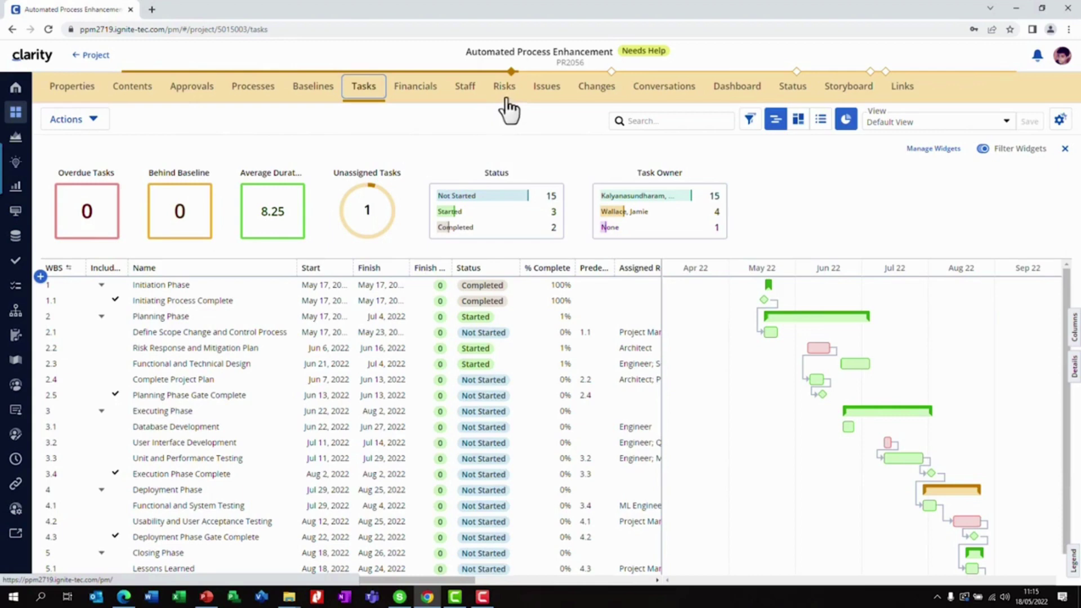
Show the project's Contents page with its Project Folder, zoomed in the browser to 125%
{"action": "left_click", "coordinate": [147, 93]}
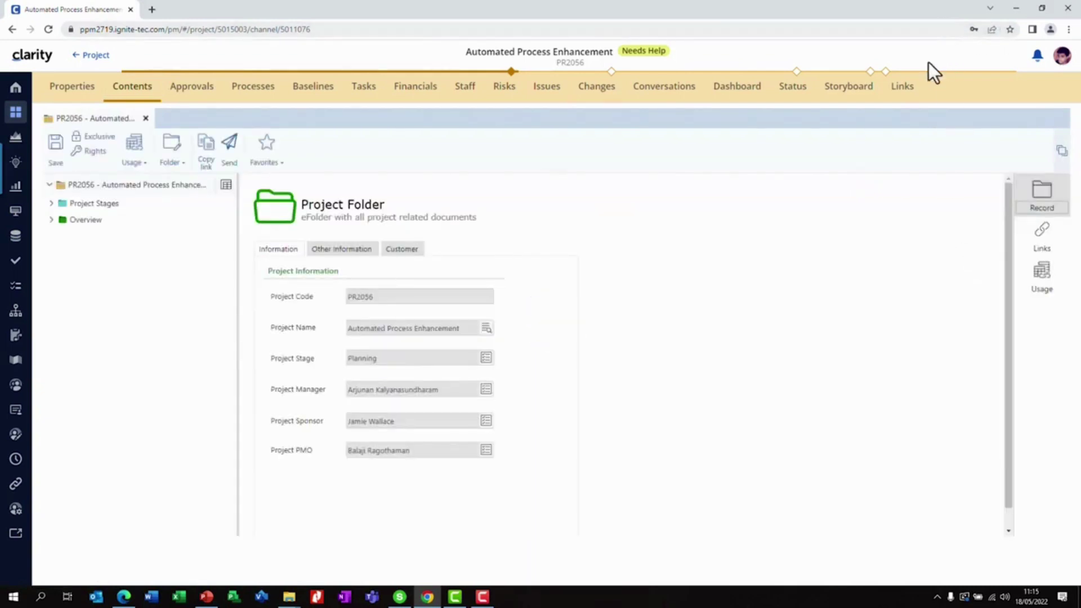
{"action": "left_click", "coordinate": [1069, 29]}
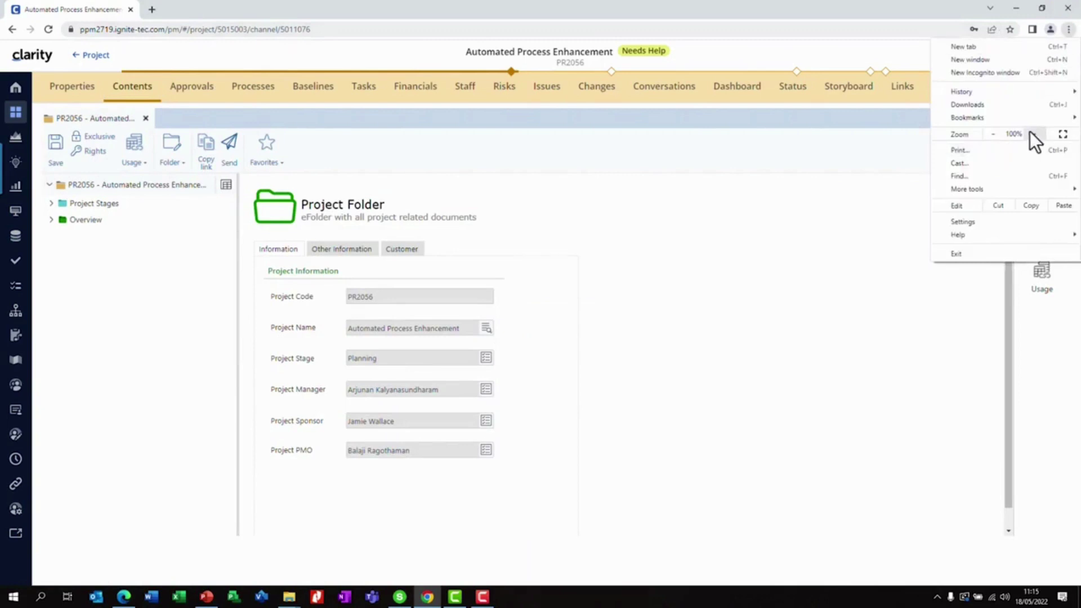
{"action": "left_click", "coordinate": [1034, 134]}
{"action": "left_click", "coordinate": [1034, 134]}
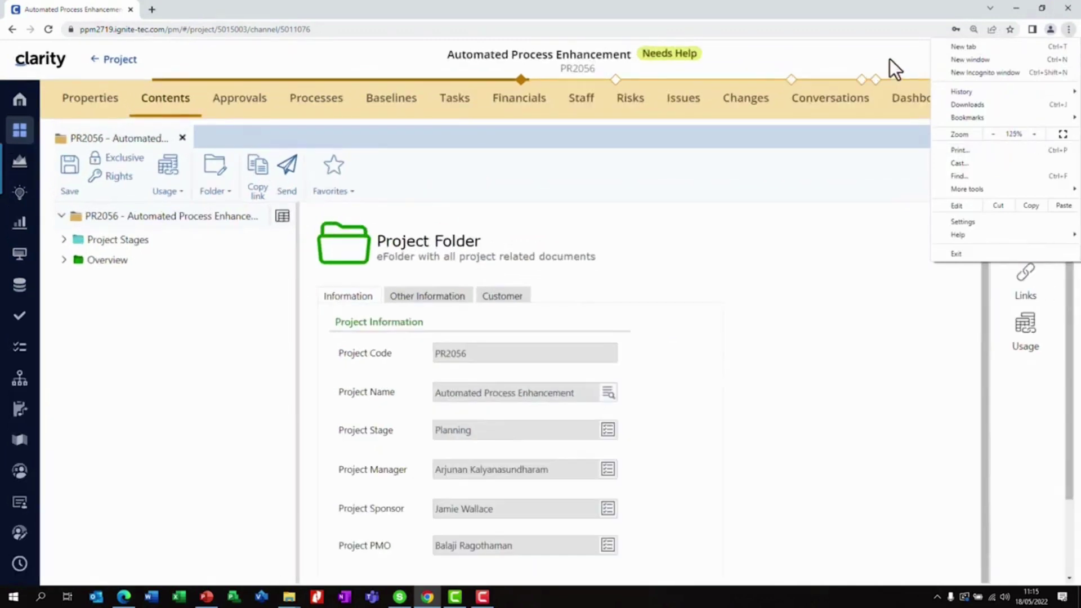
{"action": "left_click", "coordinate": [890, 58]}
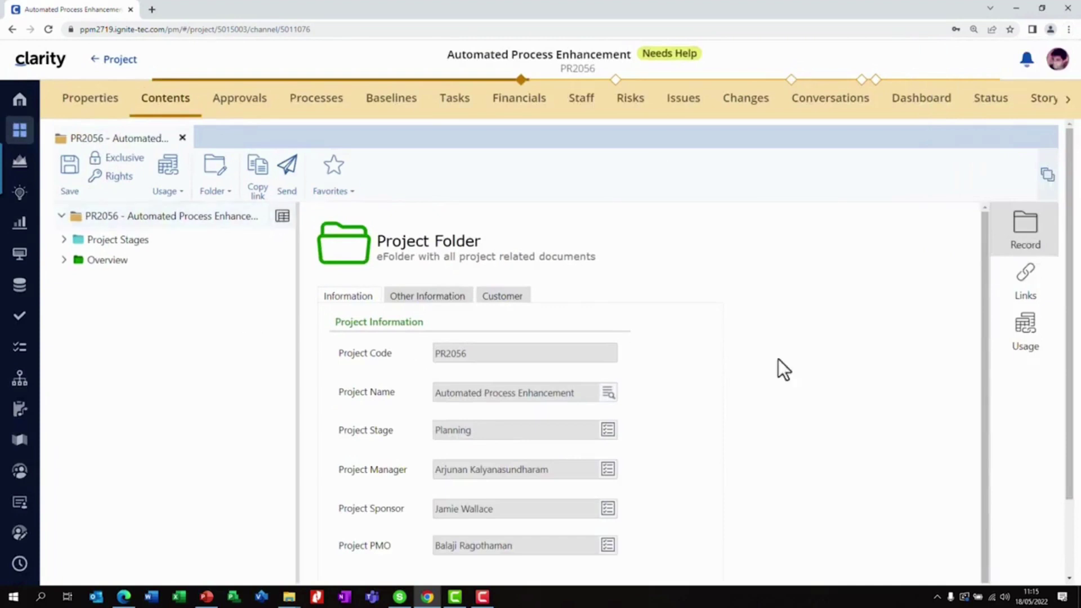
Expand Project Stages in the contents tree to reach the Initiation folder's Project Charter
{"action": "left_click_drag", "start_coordinate": [1071, 396], "coordinate": [1073, 397]}
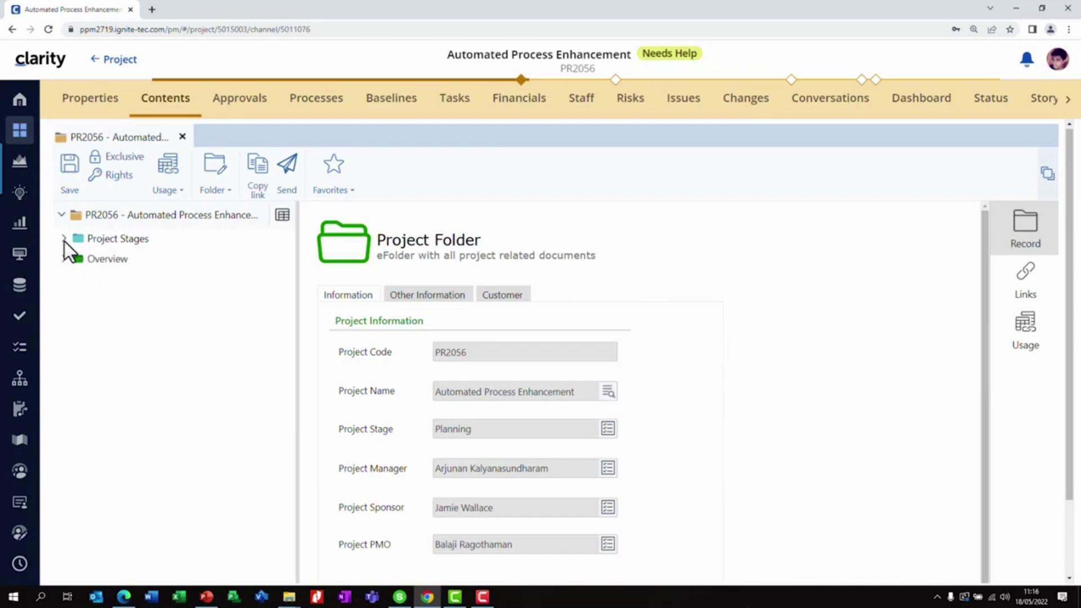
{"action": "double_click", "coordinate": [452, 429]}
{"action": "left_click", "coordinate": [64, 239]}
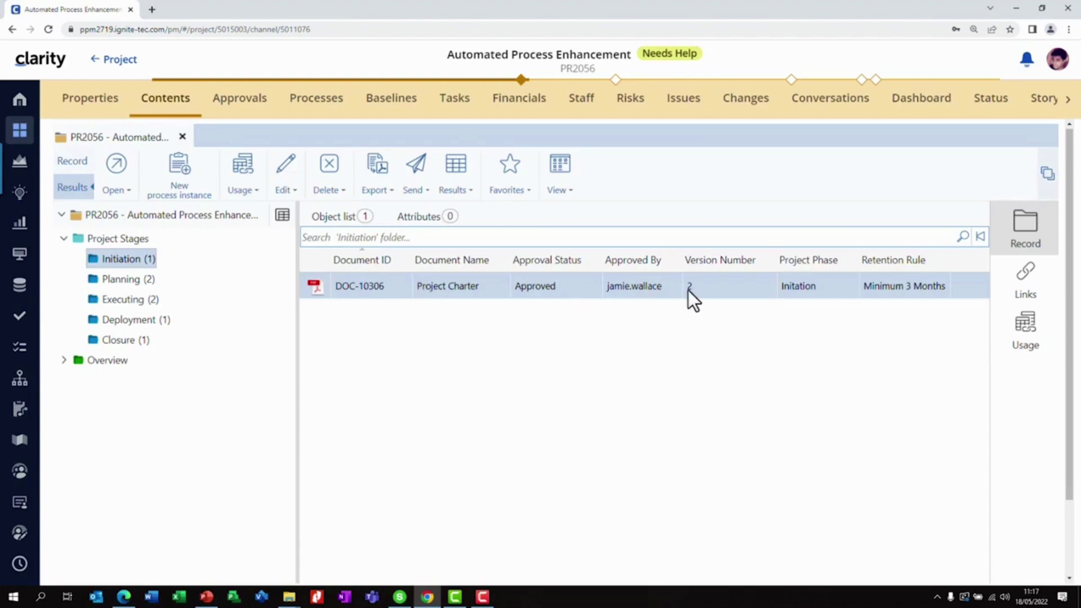
{"action": "double_click", "coordinate": [472, 289]}
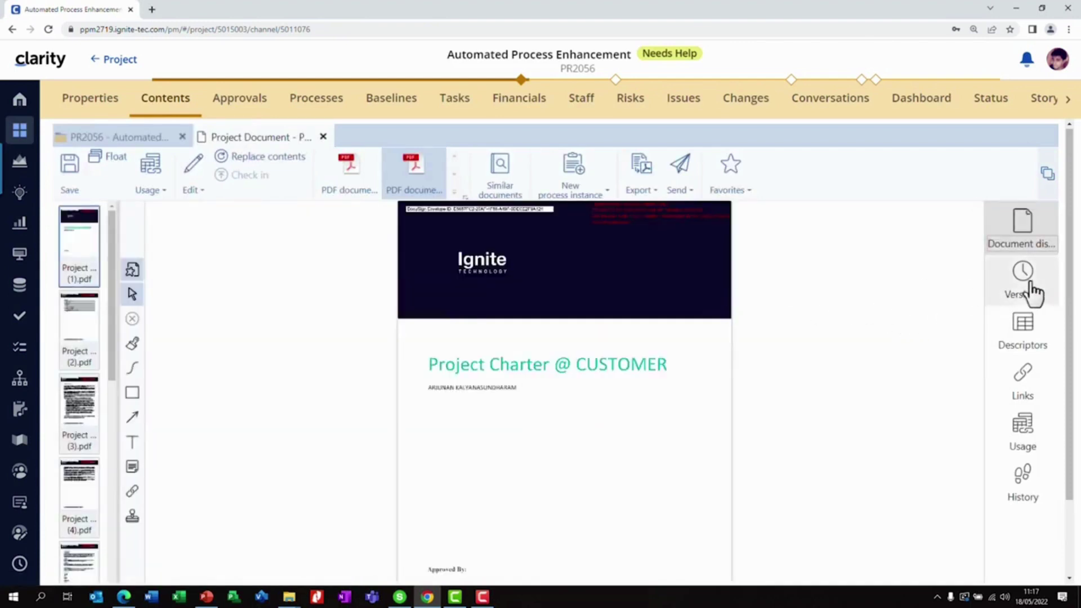
{"action": "left_click_drag", "start_coordinate": [1068, 290], "coordinate": [1068, 340]}
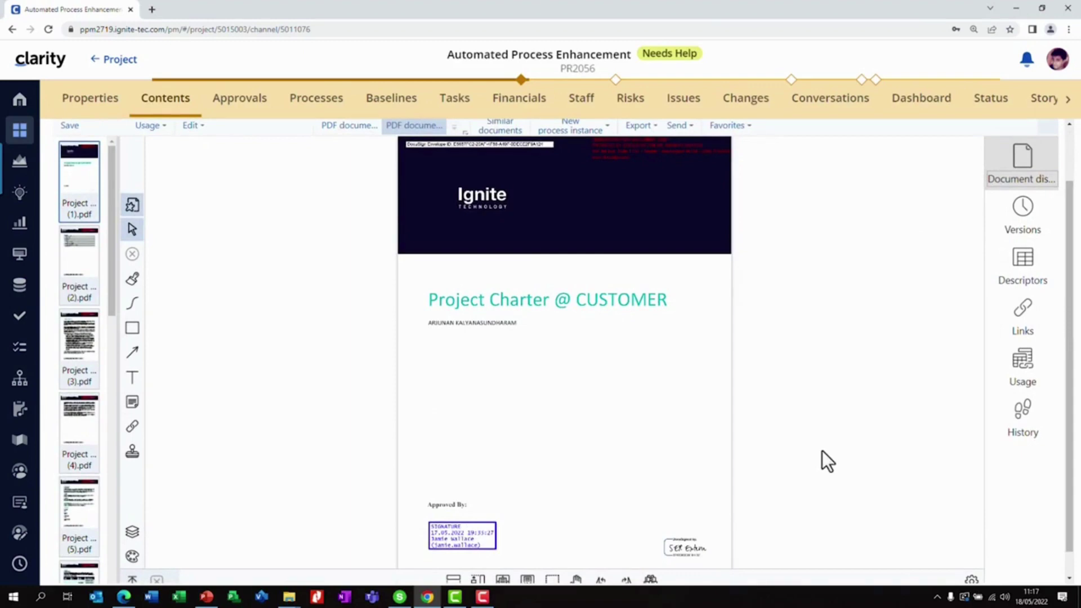
{"action": "mouse_move", "coordinate": [698, 538]}
{"action": "mouse_move", "coordinate": [711, 509]}
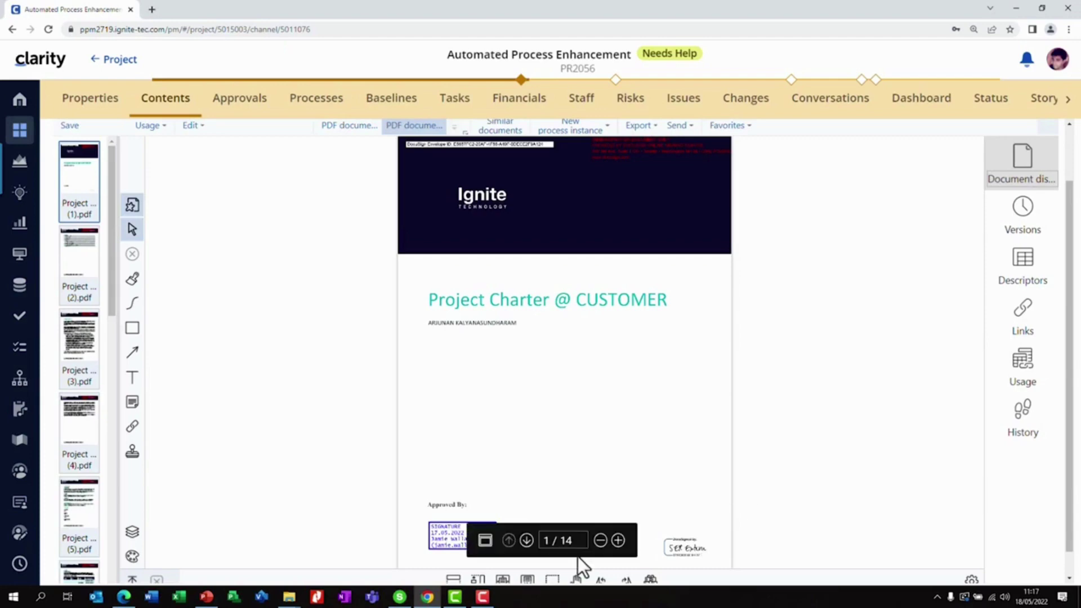
{"action": "left_click", "coordinate": [619, 542]}
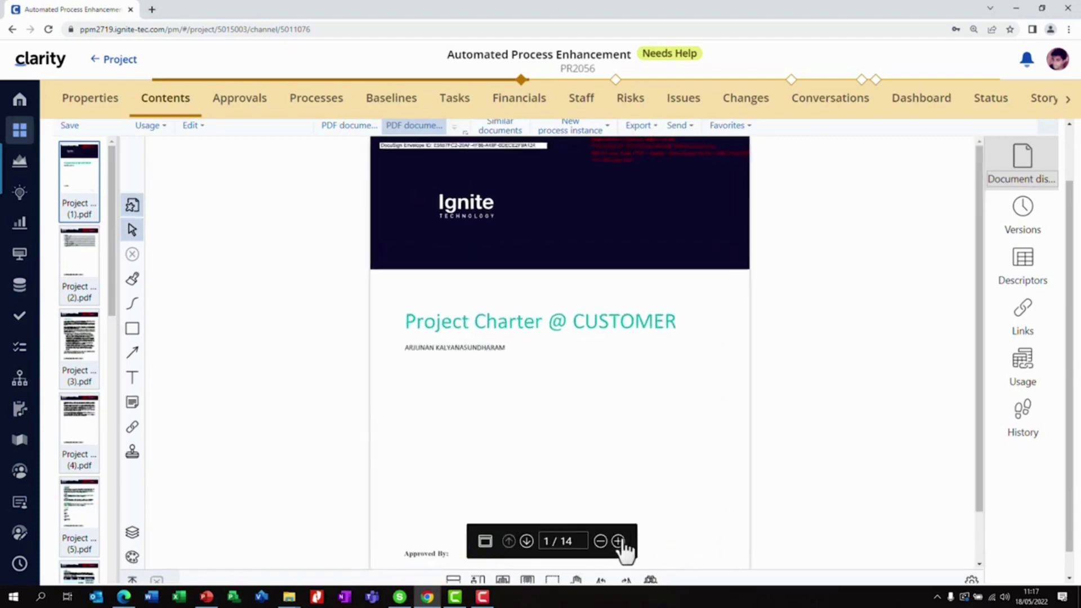
{"action": "left_click_drag", "start_coordinate": [974, 451], "coordinate": [982, 553]}
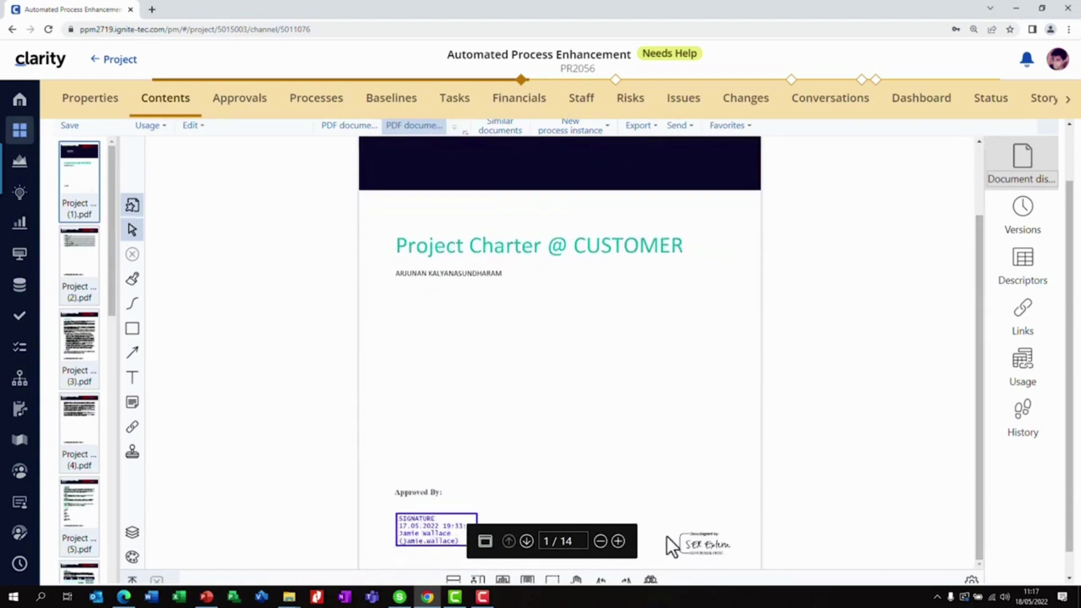
{"action": "left_click", "coordinate": [619, 541]}
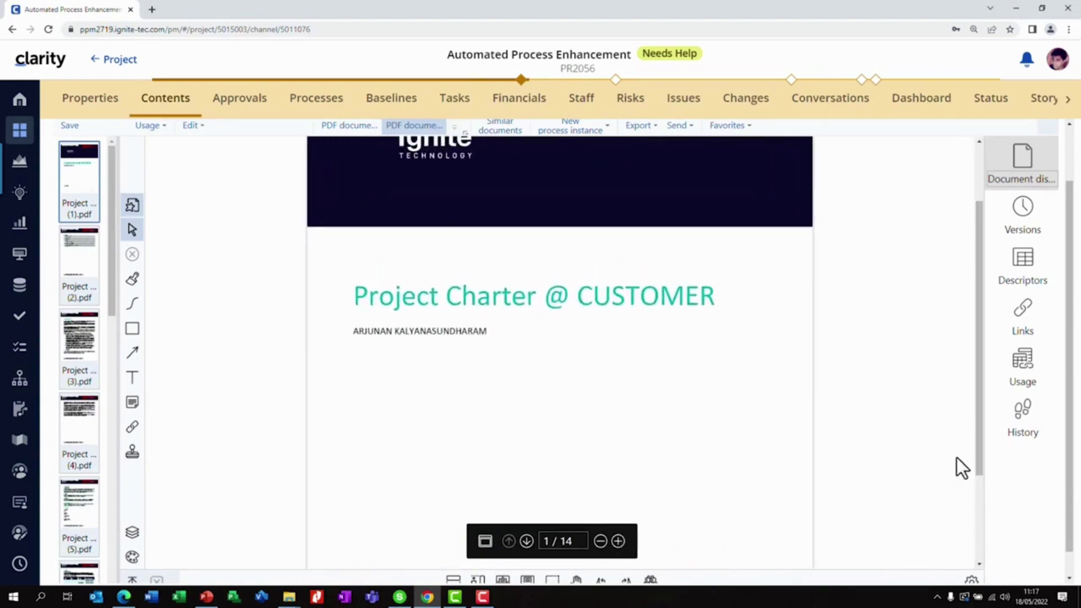
{"action": "left_click_drag", "start_coordinate": [977, 445], "coordinate": [1000, 585]}
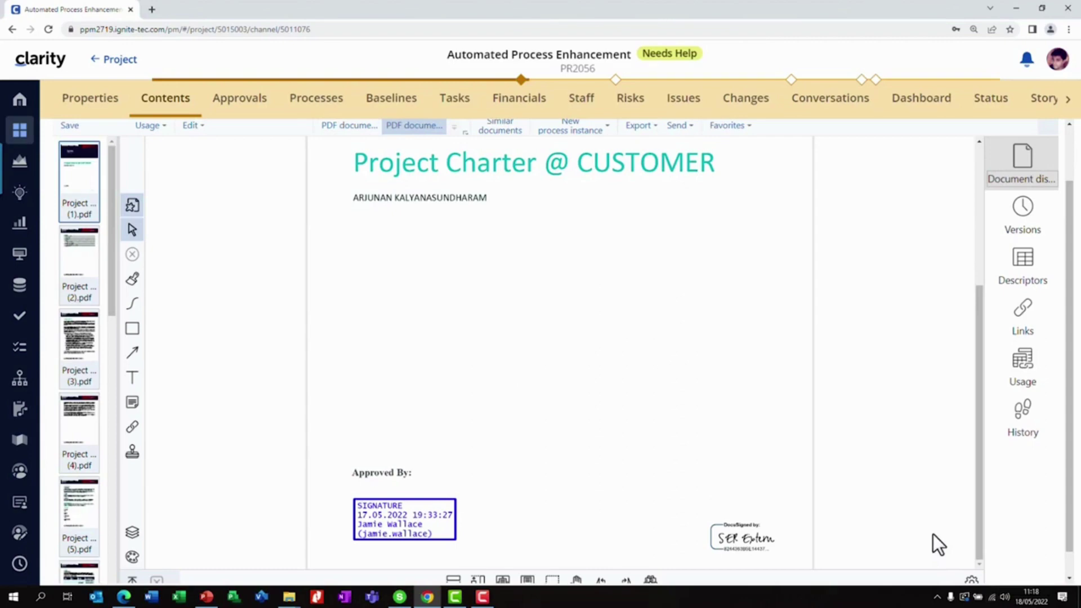
Open the Draft version 1 Project Charter from Versions and enlarge page 5's empty Approved By boxes
{"action": "left_click", "coordinate": [1016, 232]}
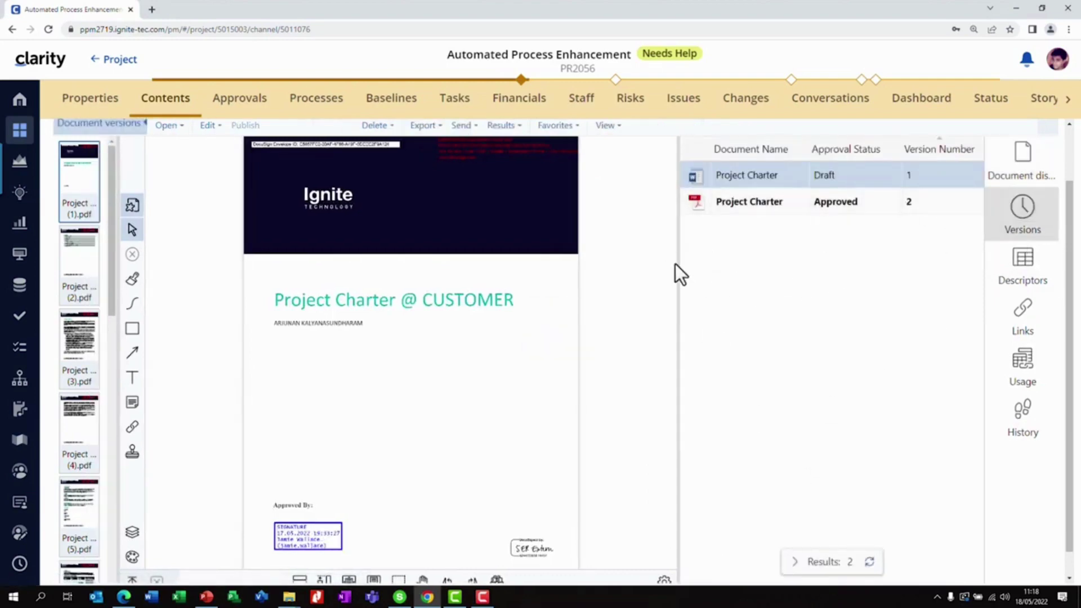
{"action": "double_click", "coordinate": [741, 175]}
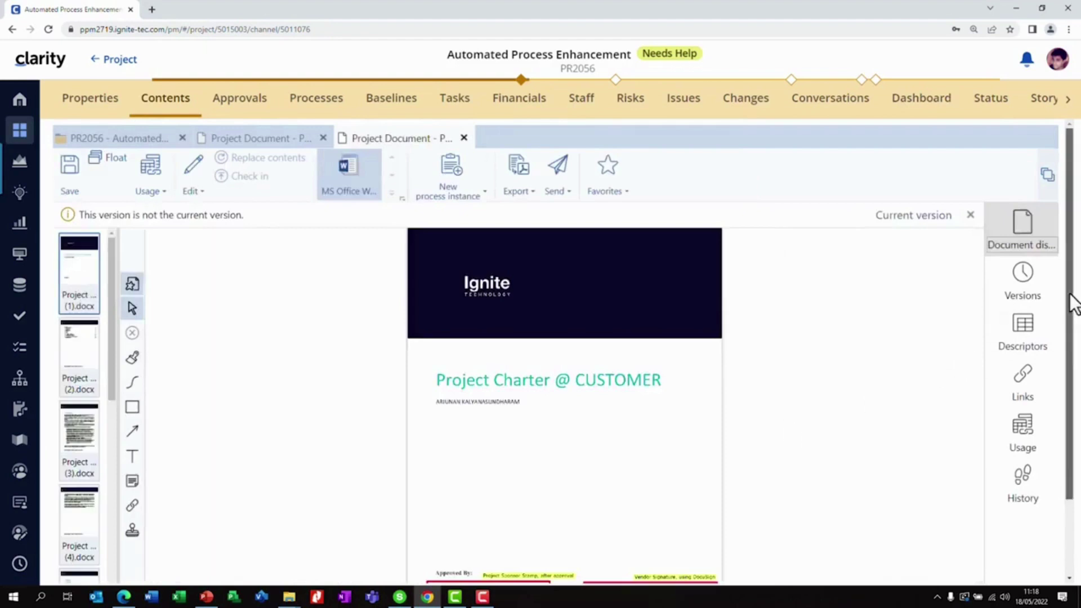
{"action": "left_click_drag", "start_coordinate": [1072, 302], "coordinate": [1077, 407]}
{"action": "left_click", "coordinate": [617, 514]}
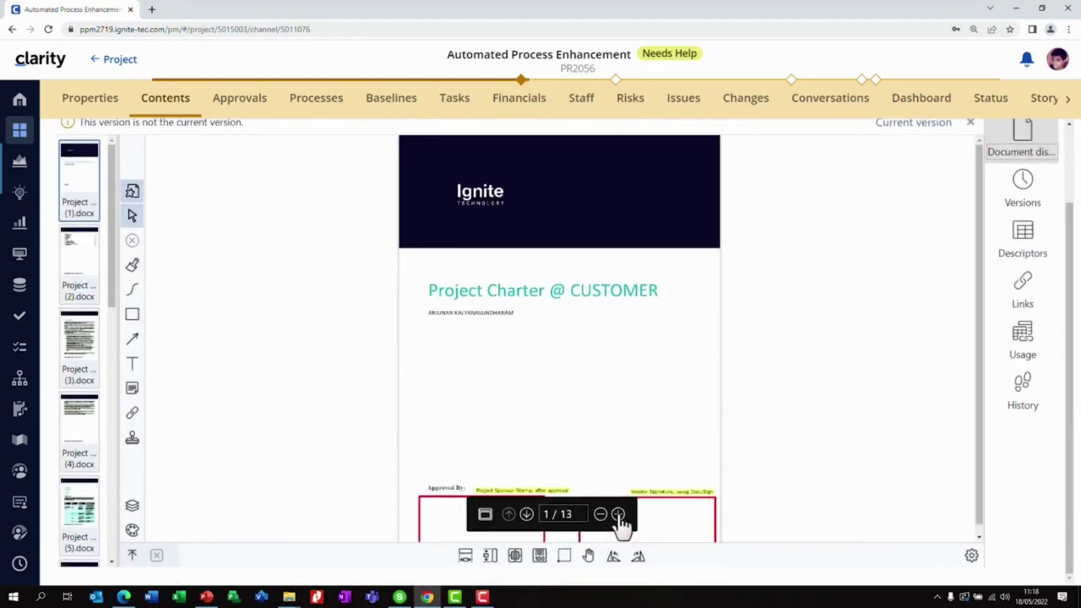
{"action": "left_click", "coordinate": [618, 514]}
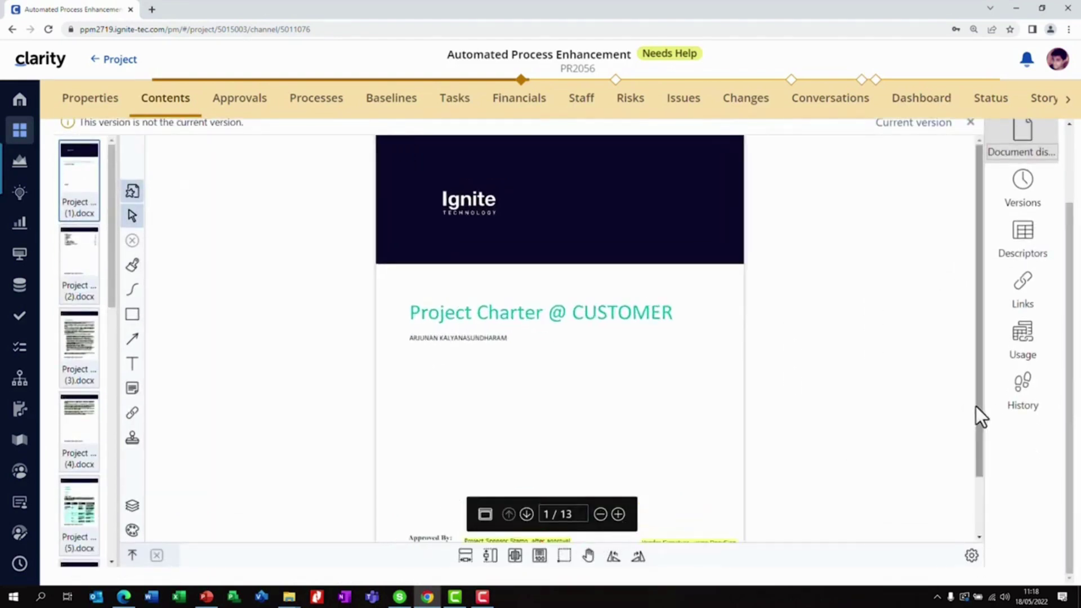
{"action": "scroll", "coordinate": [975, 406], "scroll_direction": "down", "scroll_amount": 1}
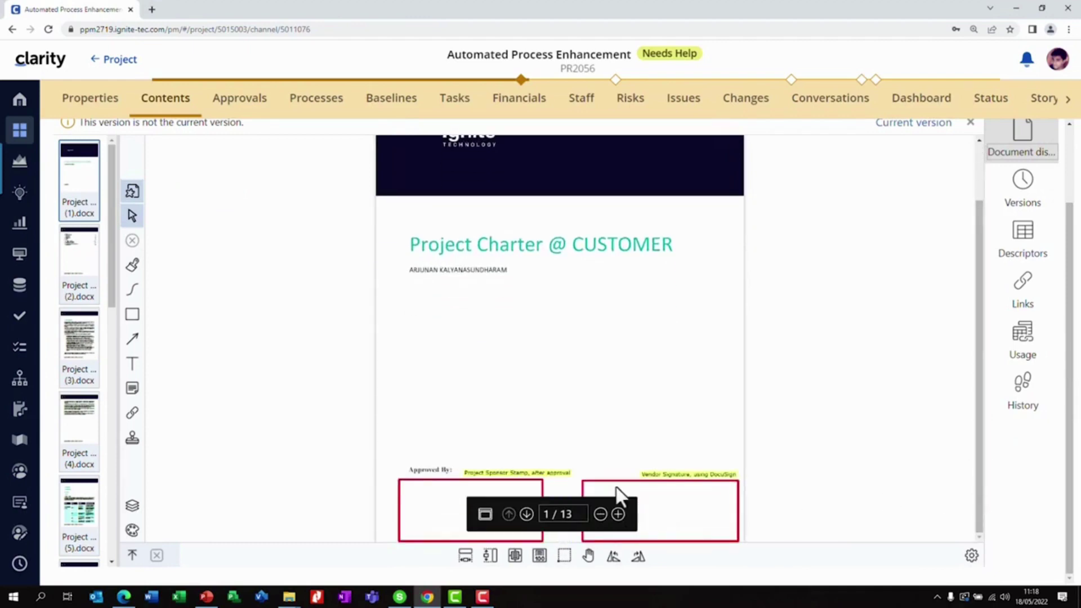
{"action": "mouse_move", "coordinate": [564, 472]}
{"action": "left_click", "coordinate": [618, 514]}
{"action": "left_click_drag", "start_coordinate": [981, 465], "coordinate": [984, 519]}
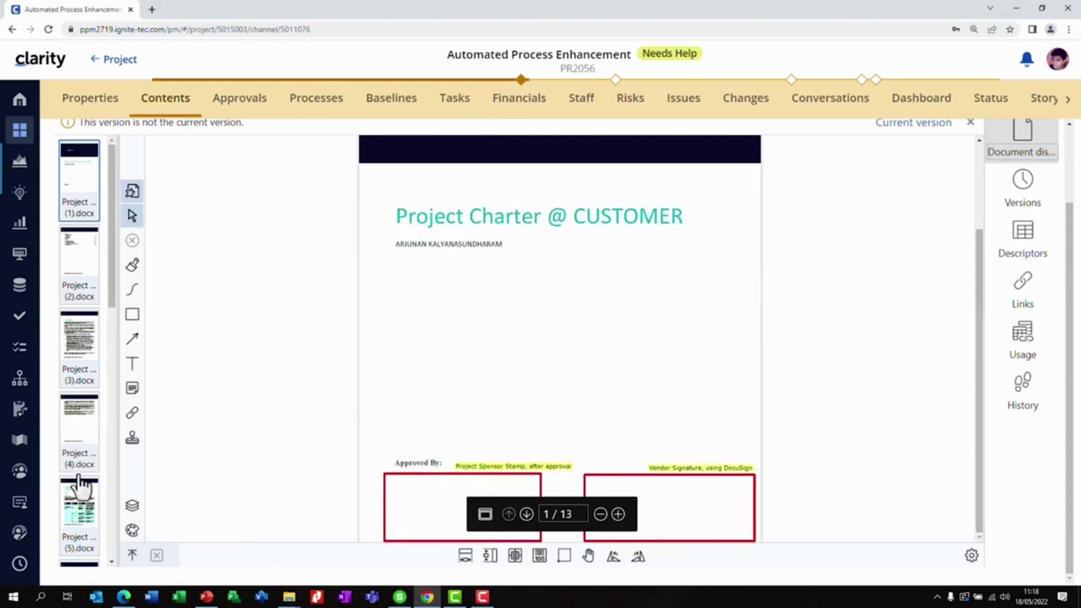
{"action": "left_click", "coordinate": [83, 515]}
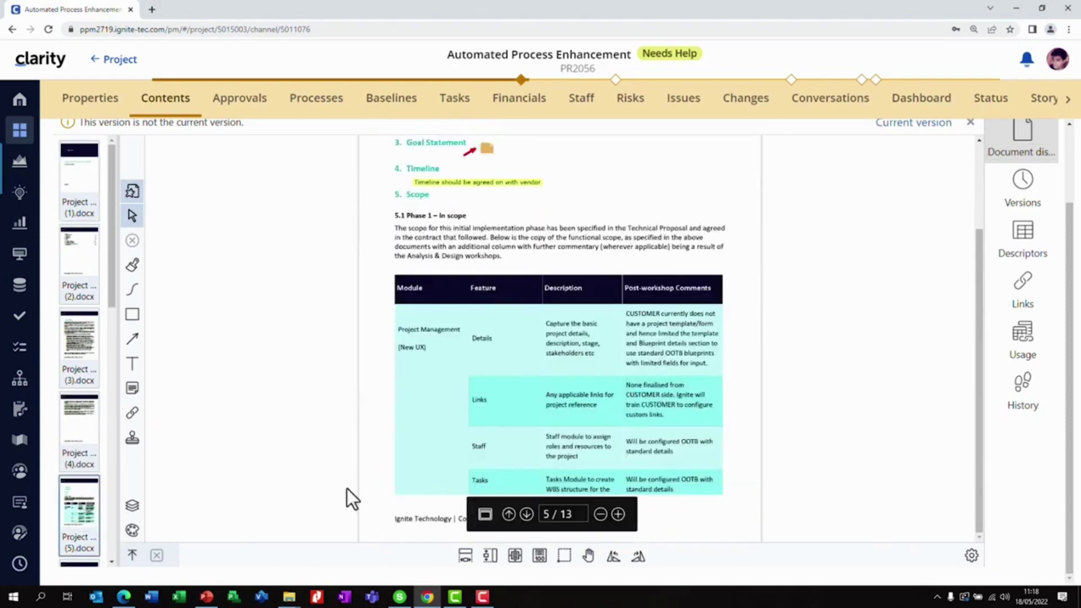
{"action": "left_click_drag", "start_coordinate": [976, 270], "coordinate": [965, 202]}
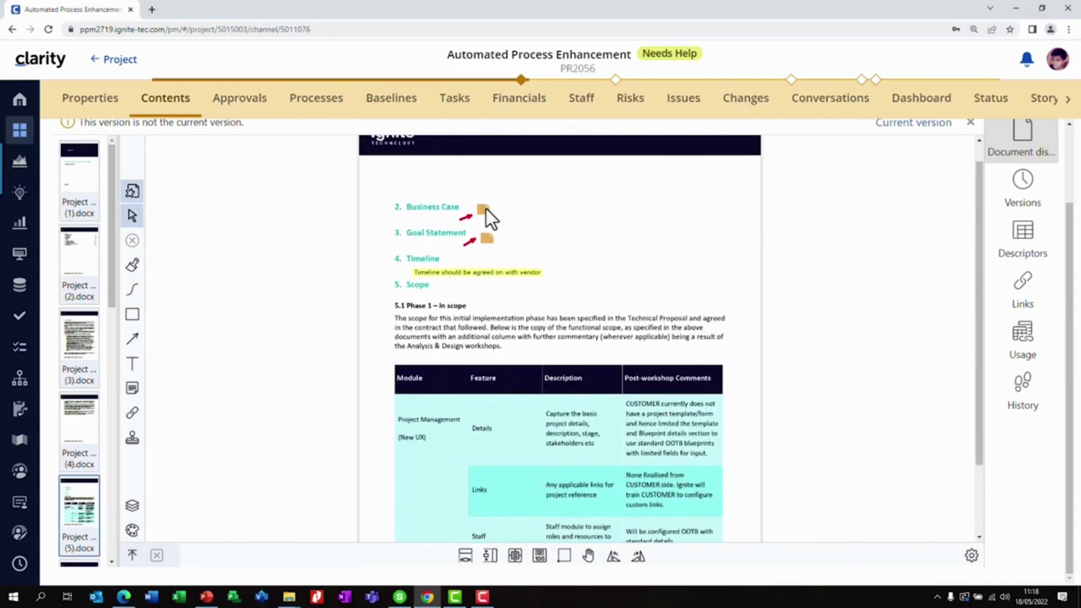
{"action": "mouse_move", "coordinate": [484, 208]}
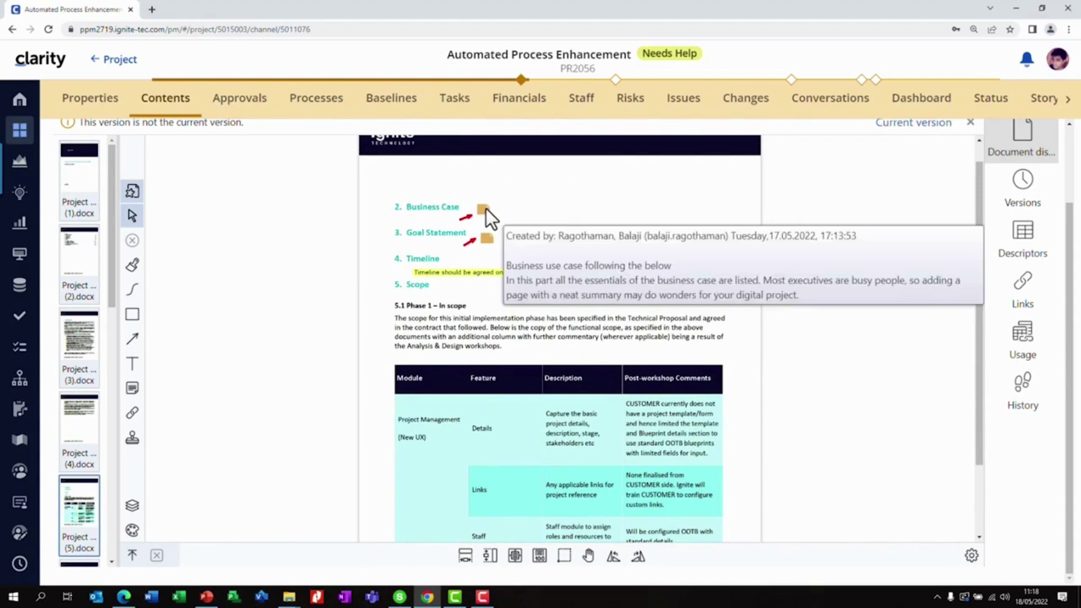
{"action": "double_click", "coordinate": [485, 209]}
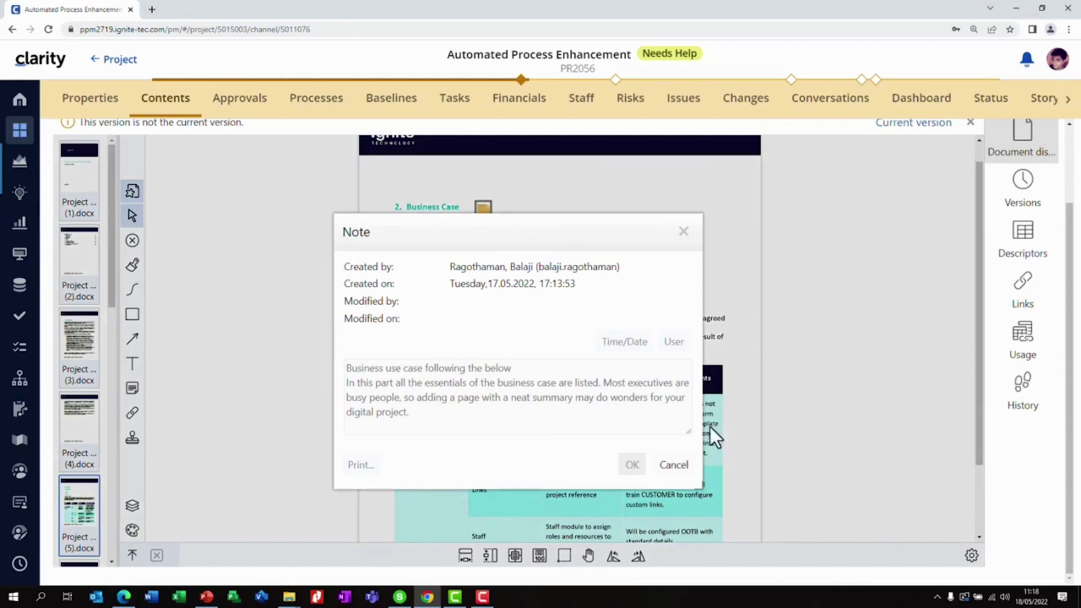
{"action": "left_click", "coordinate": [689, 464]}
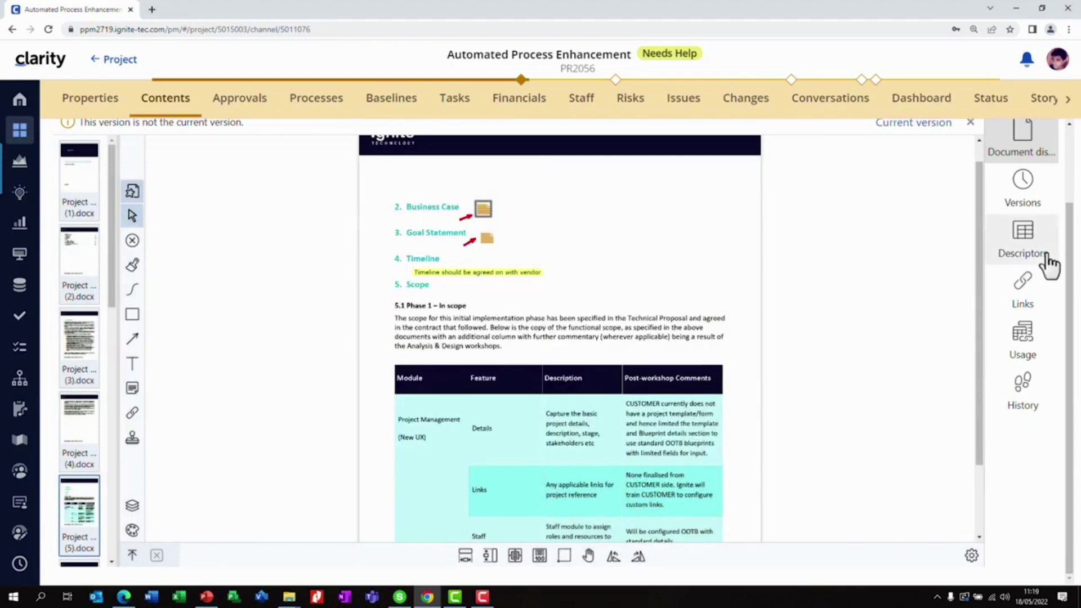
{"action": "left_click_drag", "start_coordinate": [1069, 251], "coordinate": [1056, 165]}
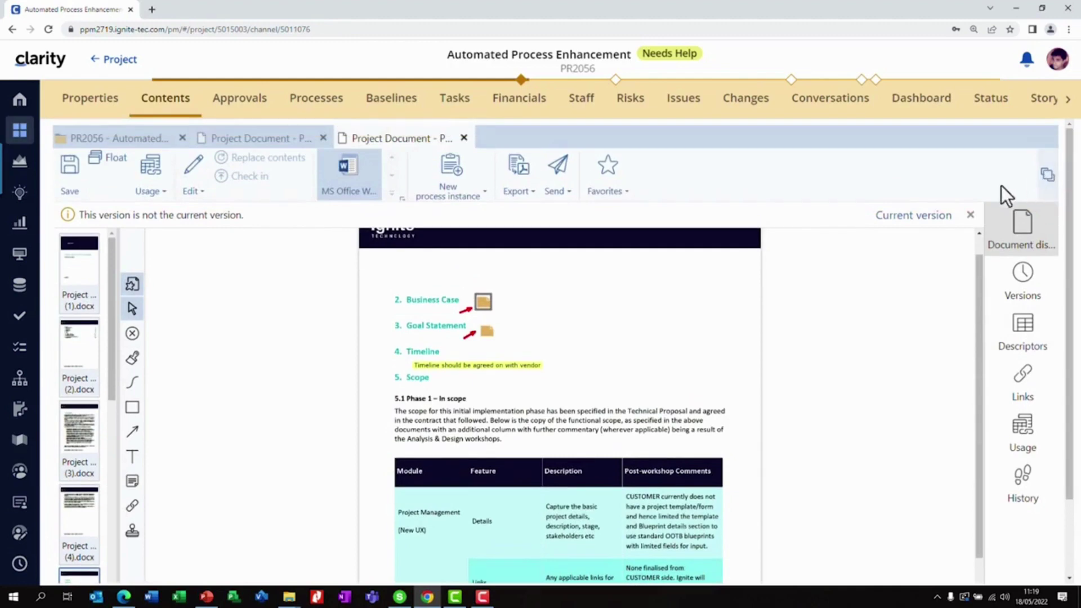
Switch back to the current Project Charter version and view its page 5 Timeline
{"action": "left_click", "coordinate": [932, 215]}
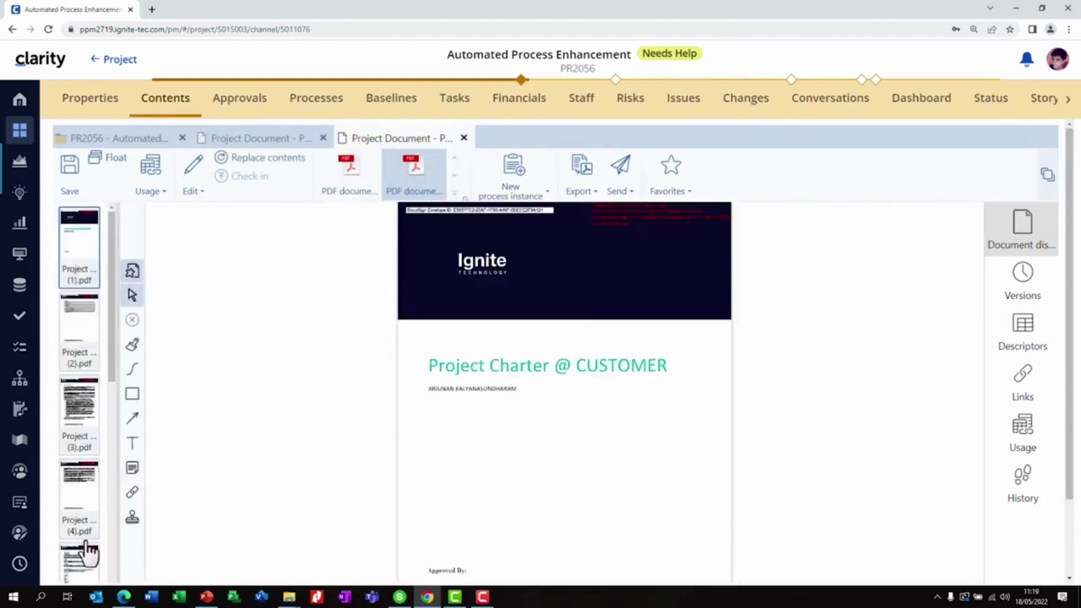
{"action": "left_click", "coordinate": [86, 558]}
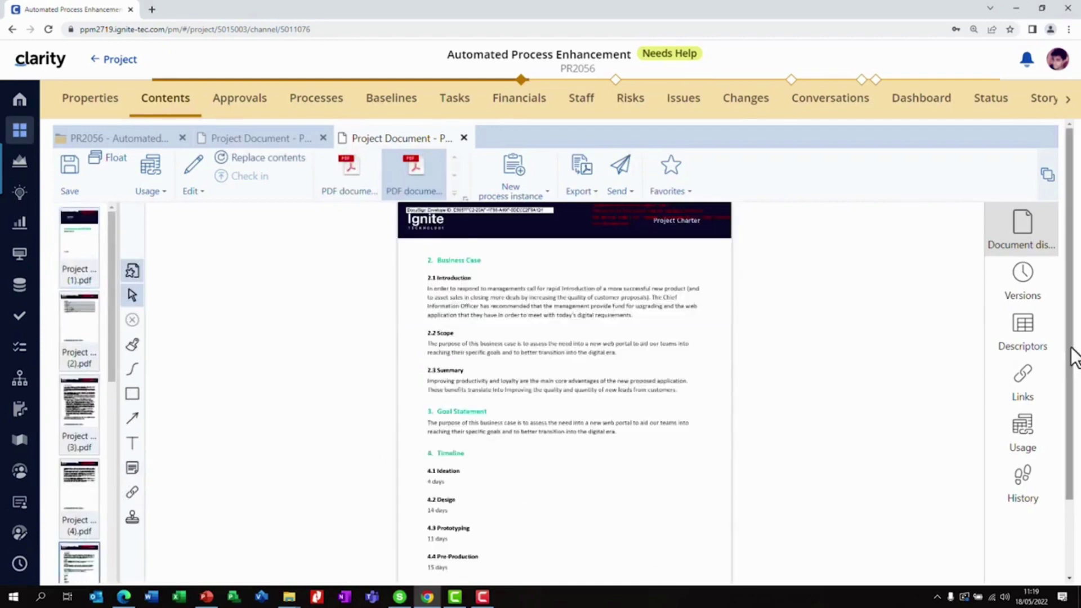
{"action": "left_click_drag", "start_coordinate": [1071, 350], "coordinate": [1073, 381]}
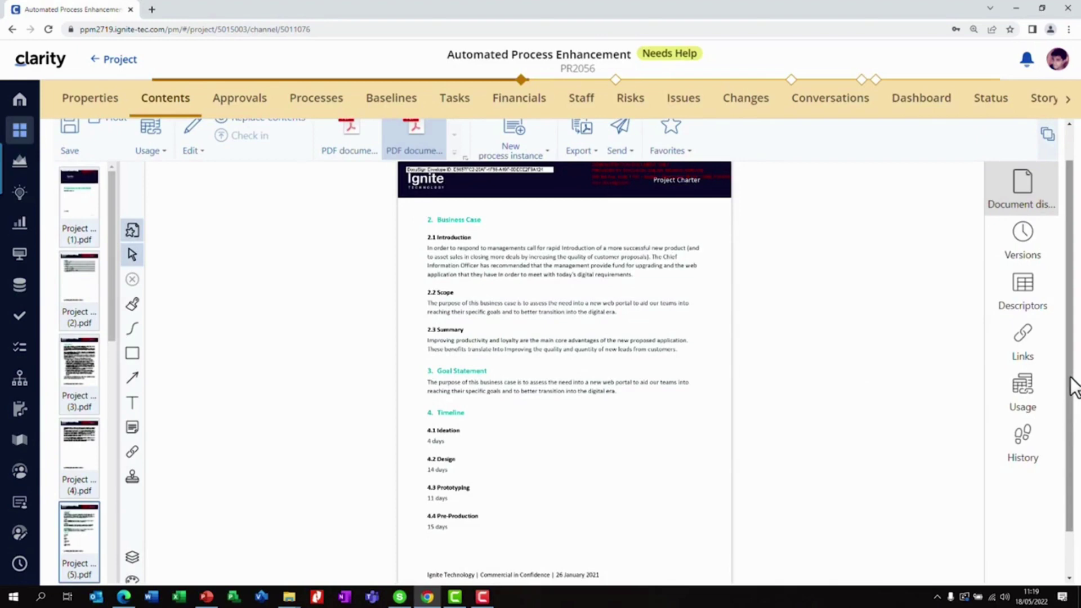
{"action": "left_click_drag", "start_coordinate": [1074, 387], "coordinate": [1074, 333]}
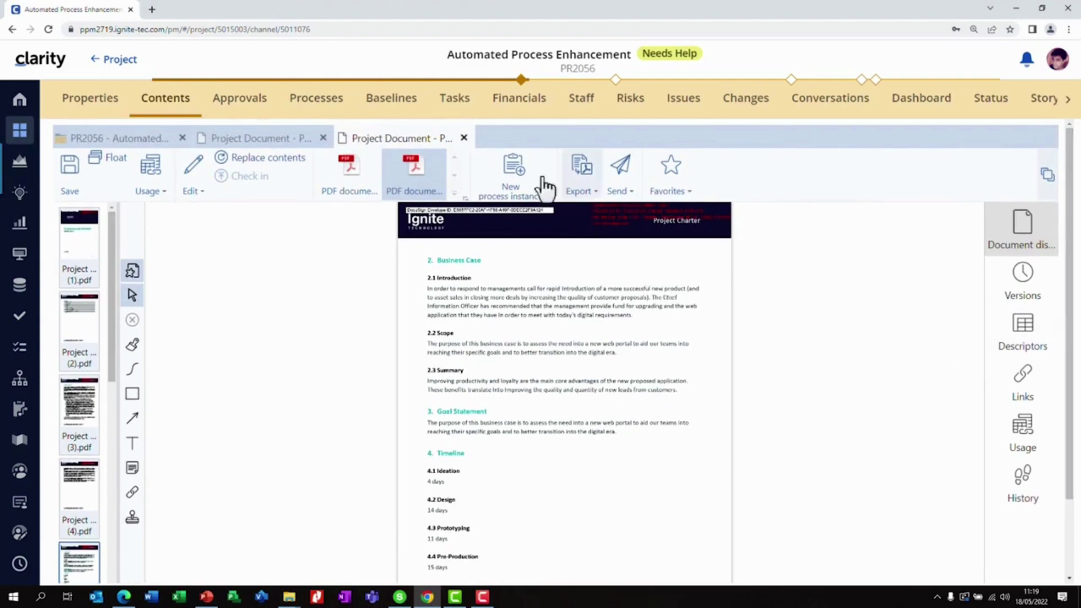
Close the document tabs and list the Planning folder's Project Management Plan and Solution Design Document
{"action": "left_click", "coordinate": [465, 138]}
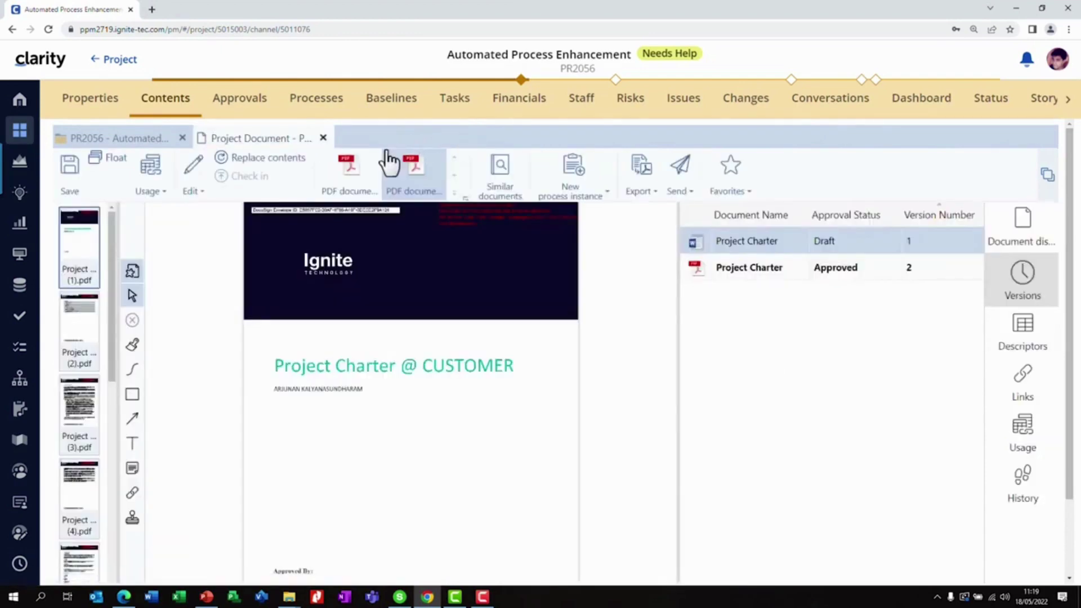
{"action": "left_click", "coordinate": [324, 138]}
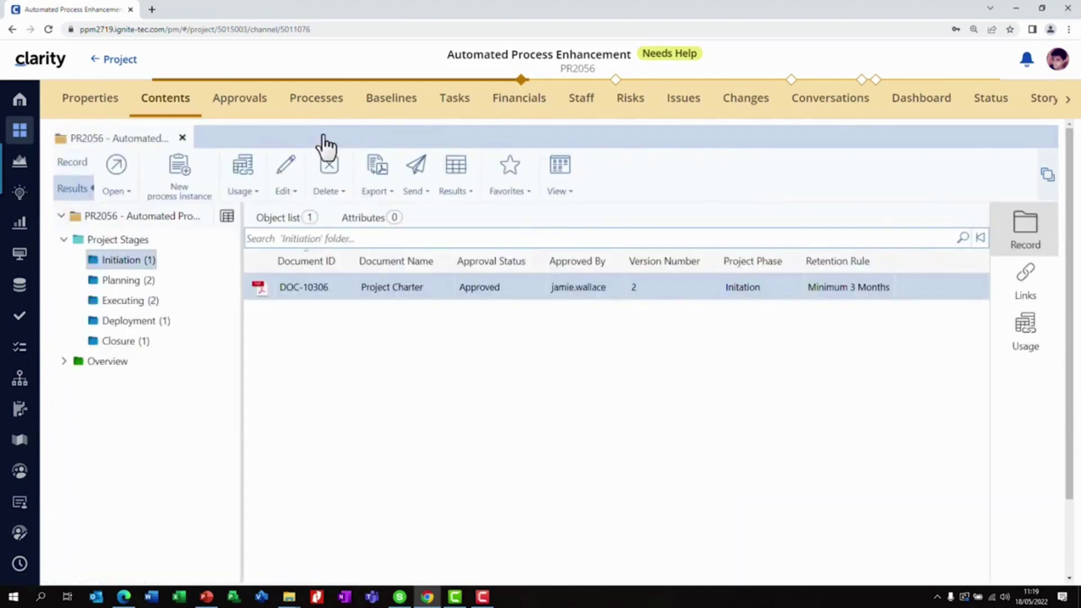
{"action": "left_click", "coordinate": [149, 287]}
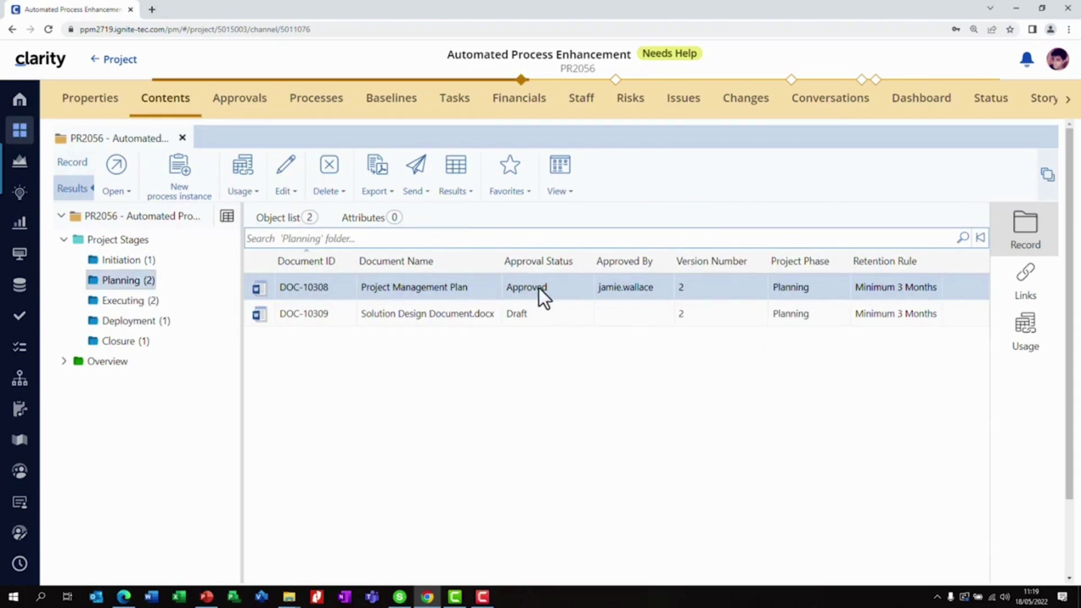
{"action": "right_click", "coordinate": [707, 310]}
{"action": "left_click", "coordinate": [709, 311]}
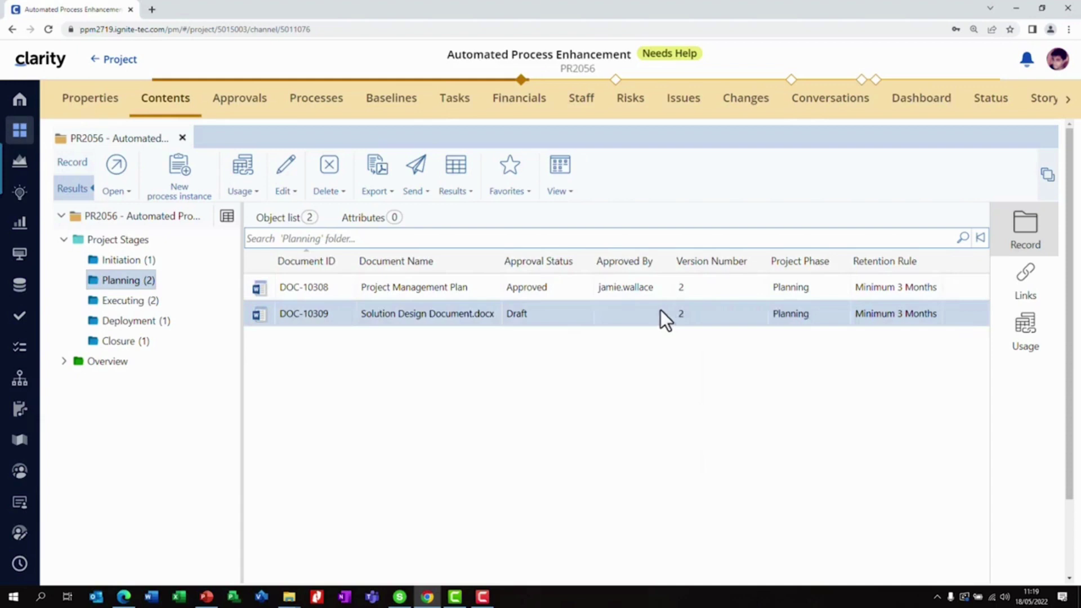
Open DOC-10309 to page 3 and read the note 'Please remove diagram before submission'
{"action": "double_click", "coordinate": [659, 310]}
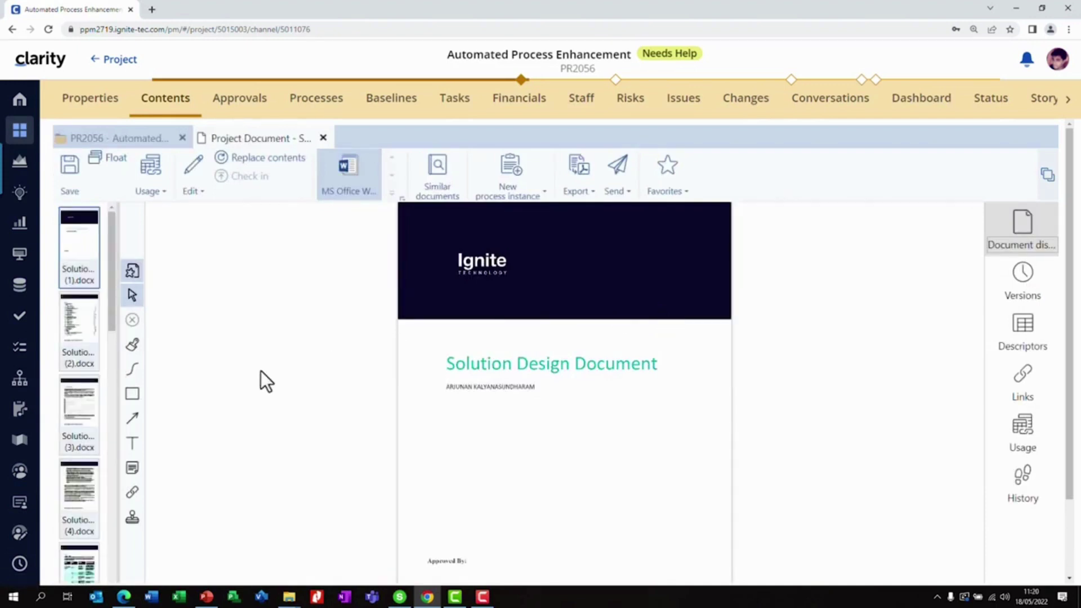
{"action": "left_click", "coordinate": [78, 428]}
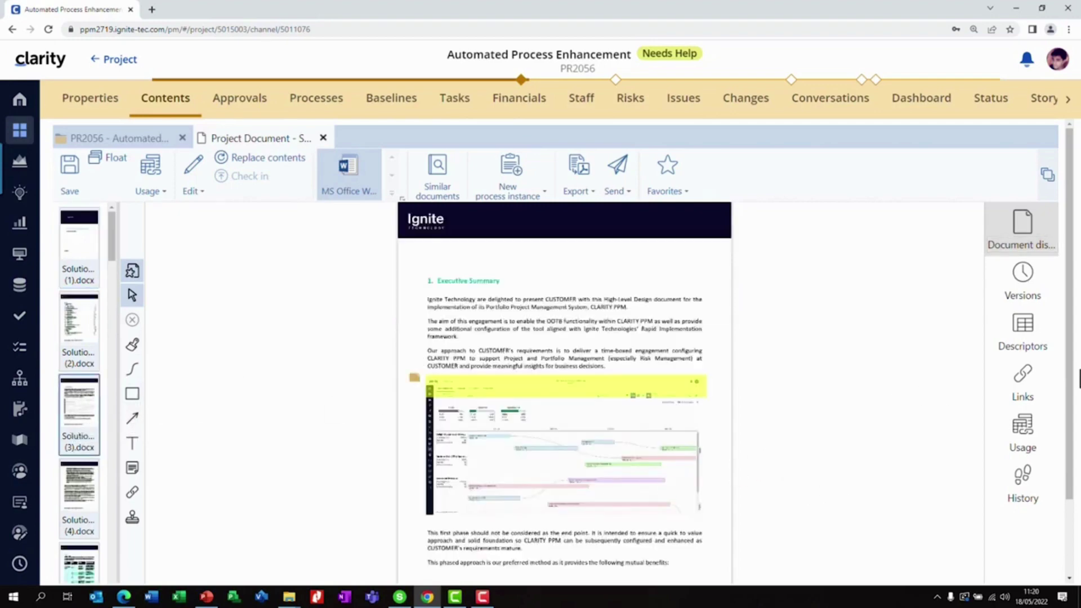
{"action": "scroll", "coordinate": [1072, 380], "scroll_direction": "down", "scroll_amount": 1}
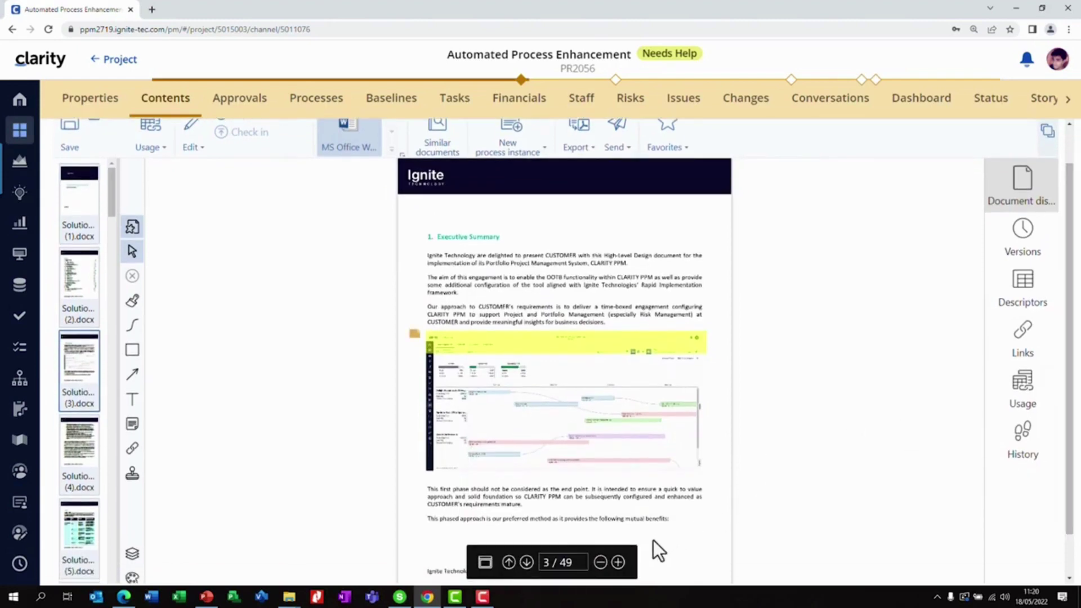
{"action": "left_click", "coordinate": [618, 562]}
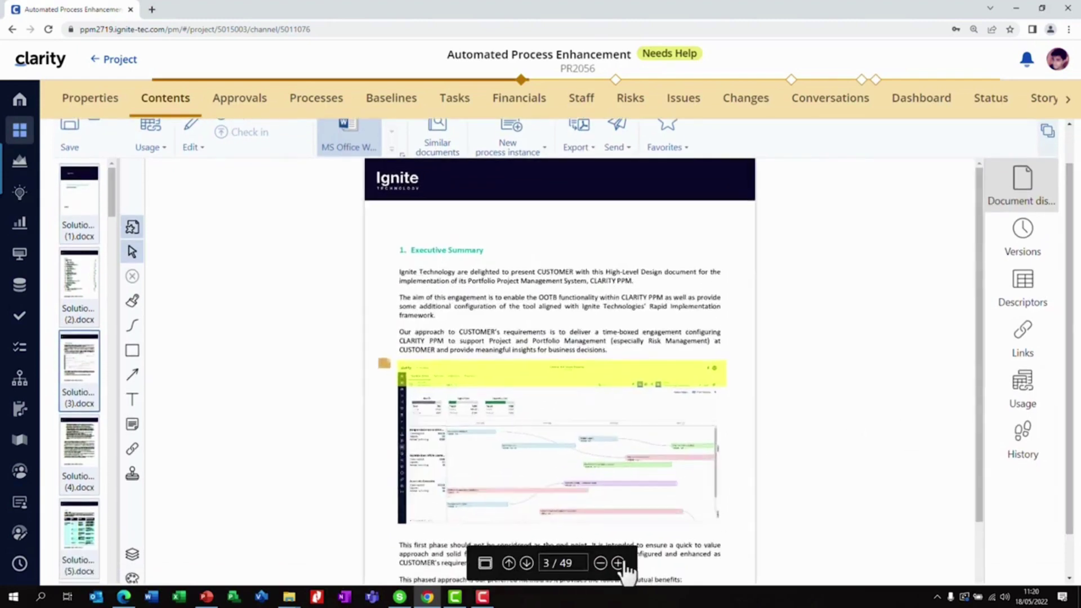
{"action": "left_click", "coordinate": [381, 370]}
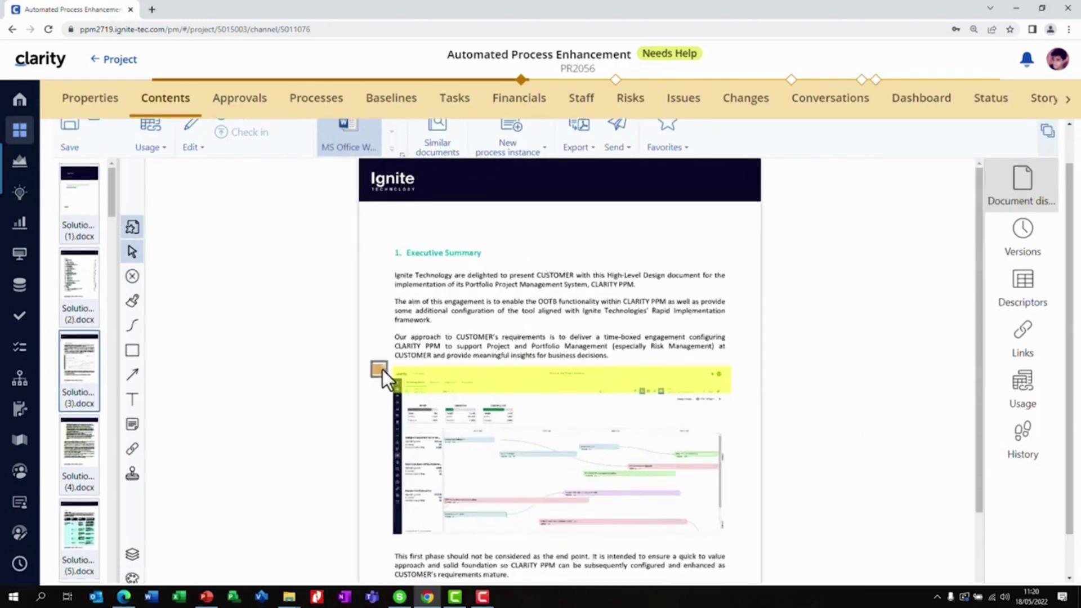
{"action": "double_click", "coordinate": [381, 369]}
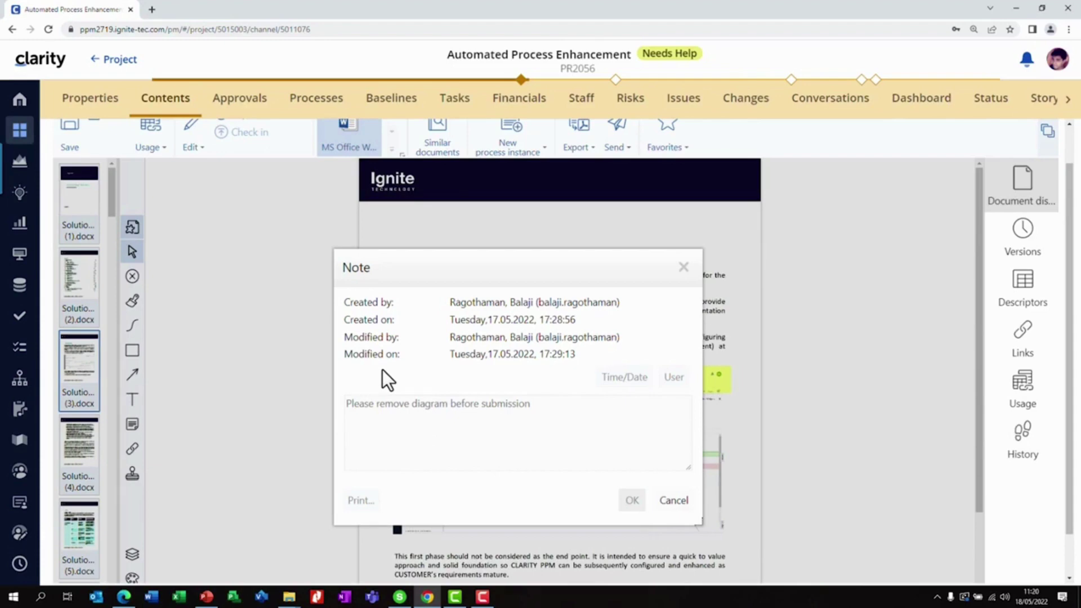
{"action": "left_click", "coordinate": [672, 501]}
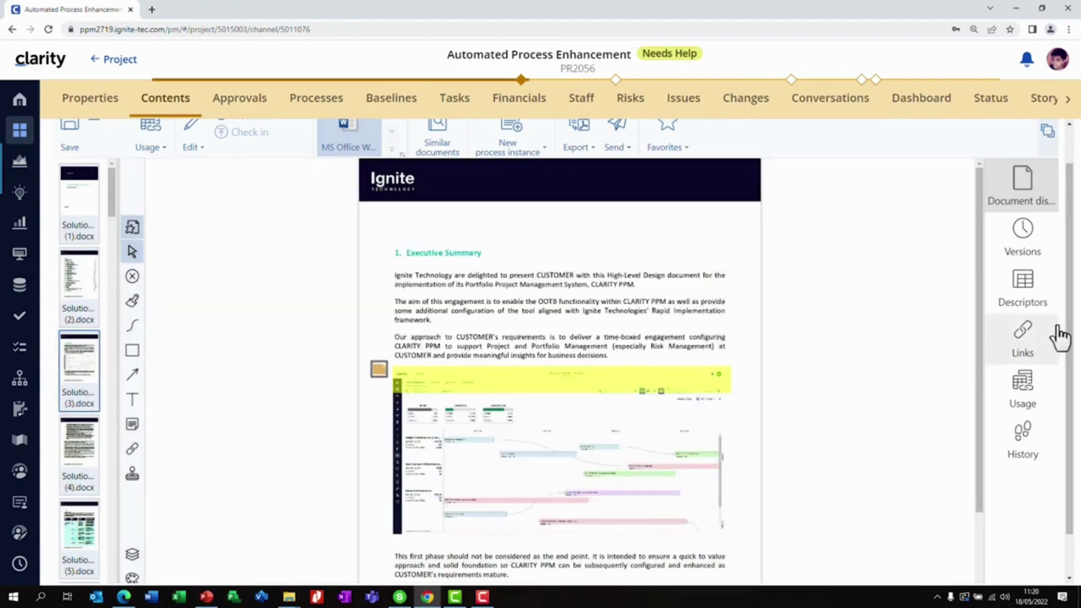
{"action": "scroll", "coordinate": [1068, 326], "scroll_direction": "up", "scroll_amount": 1}
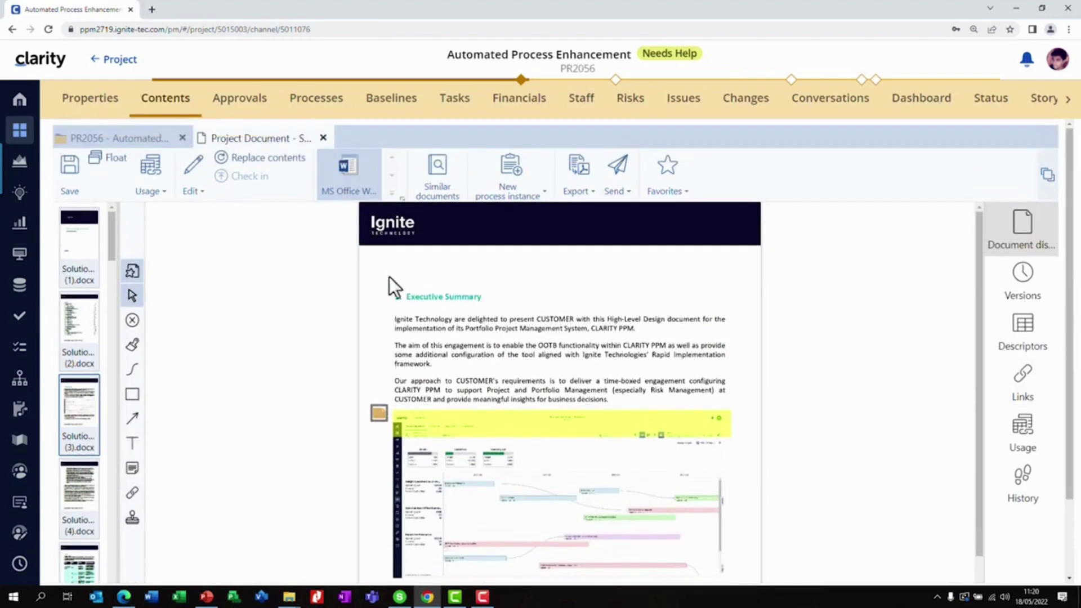
Check out the Solution Design Document via Edit > Checkout and open the downloaded .docx in Word
{"action": "left_click", "coordinate": [192, 192]}
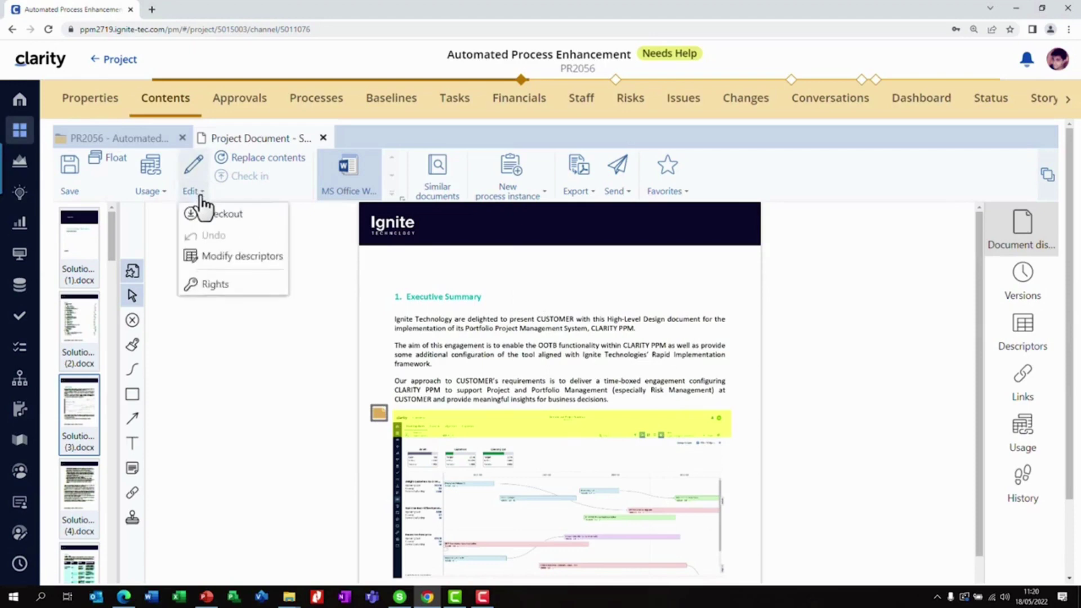
{"action": "left_click", "coordinate": [262, 228]}
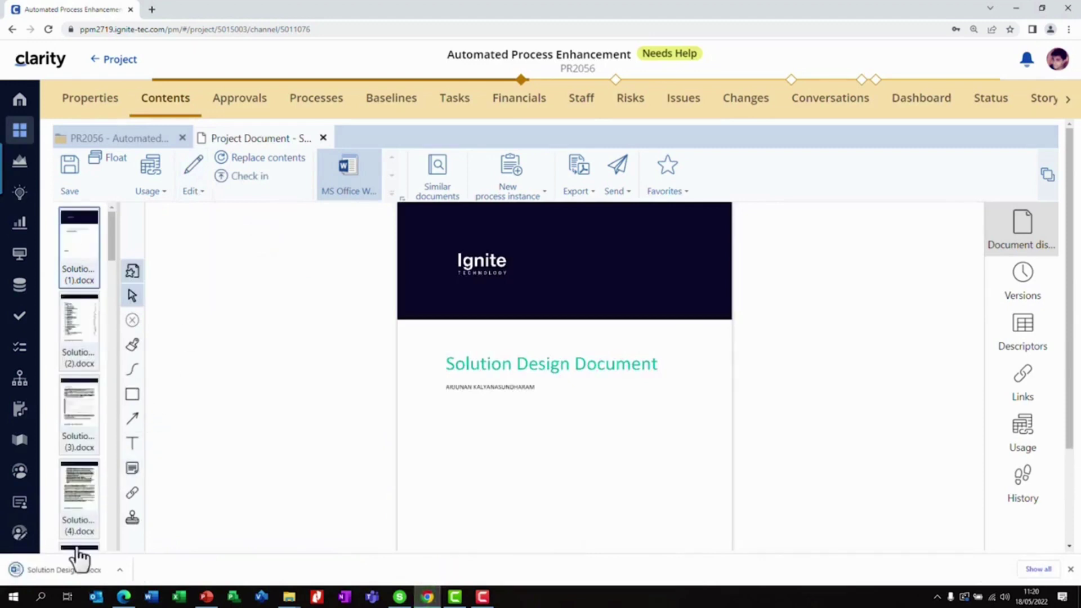
{"action": "left_click", "coordinate": [67, 567]}
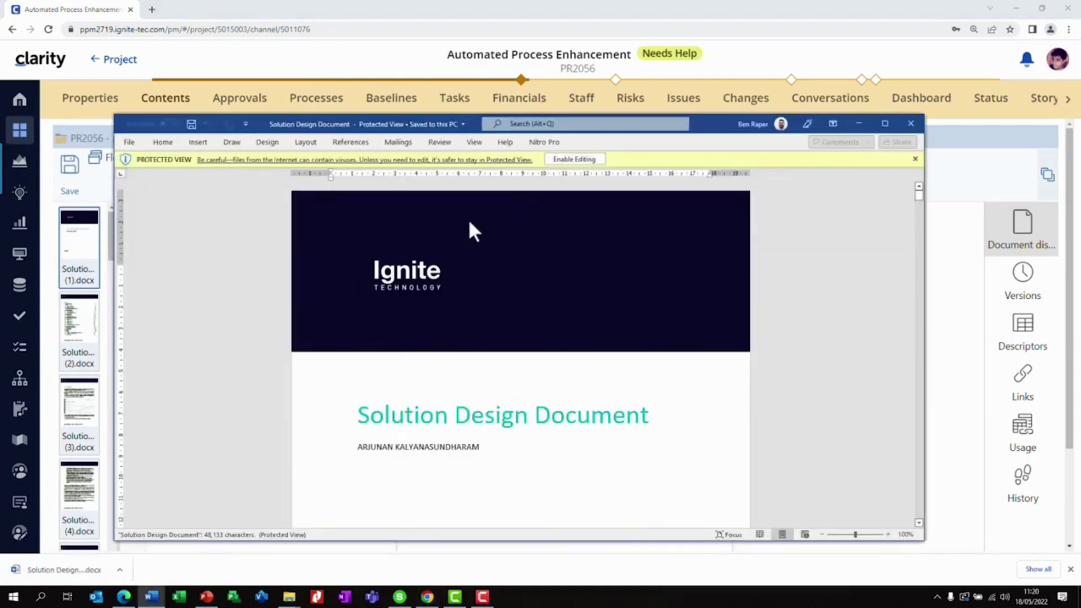
Enable editing and delete the screenshot diagram from the Executive Summary, then close the document
{"action": "left_click", "coordinate": [591, 157]}
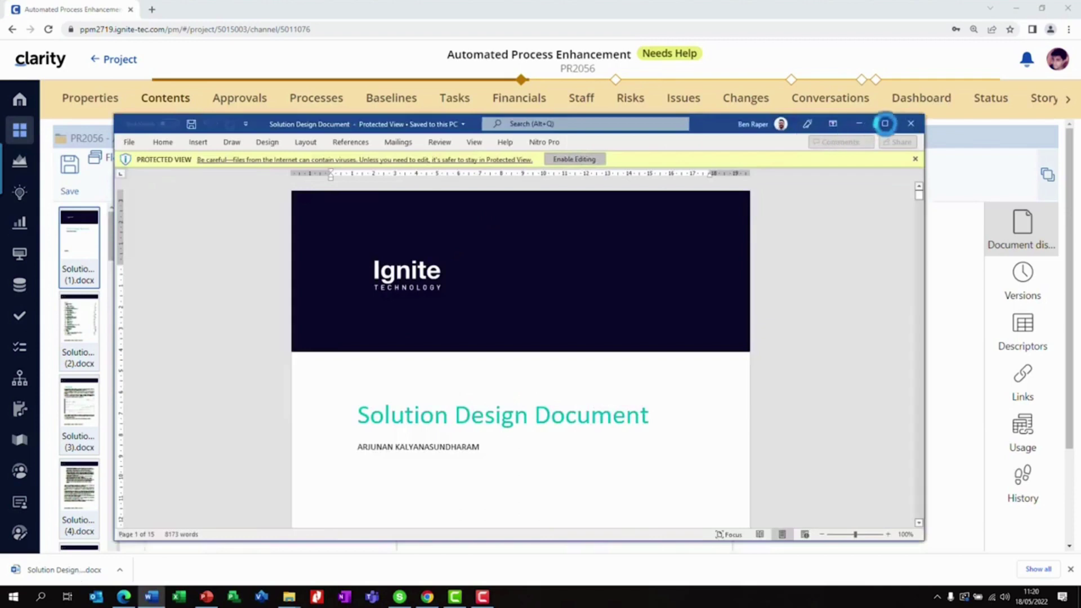
{"action": "left_click", "coordinate": [884, 124]}
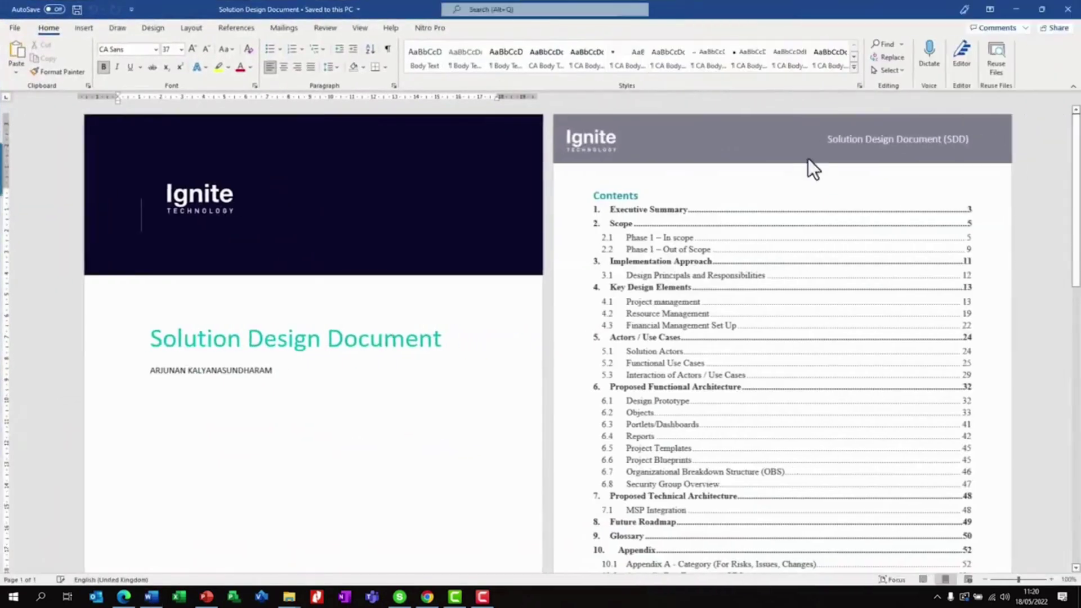
{"action": "scroll", "coordinate": [642, 340], "scroll_direction": "down", "scroll_amount": 1}
{"action": "scroll", "coordinate": [642, 340], "scroll_direction": "down", "scroll_amount": 12}
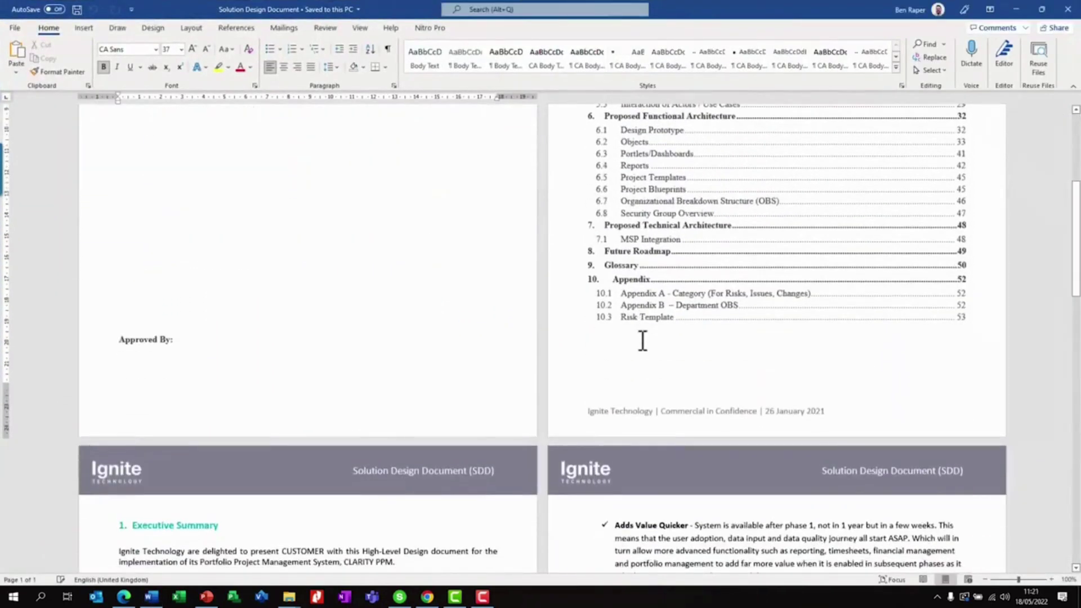
{"action": "scroll", "coordinate": [643, 341], "scroll_direction": "down", "scroll_amount": 3}
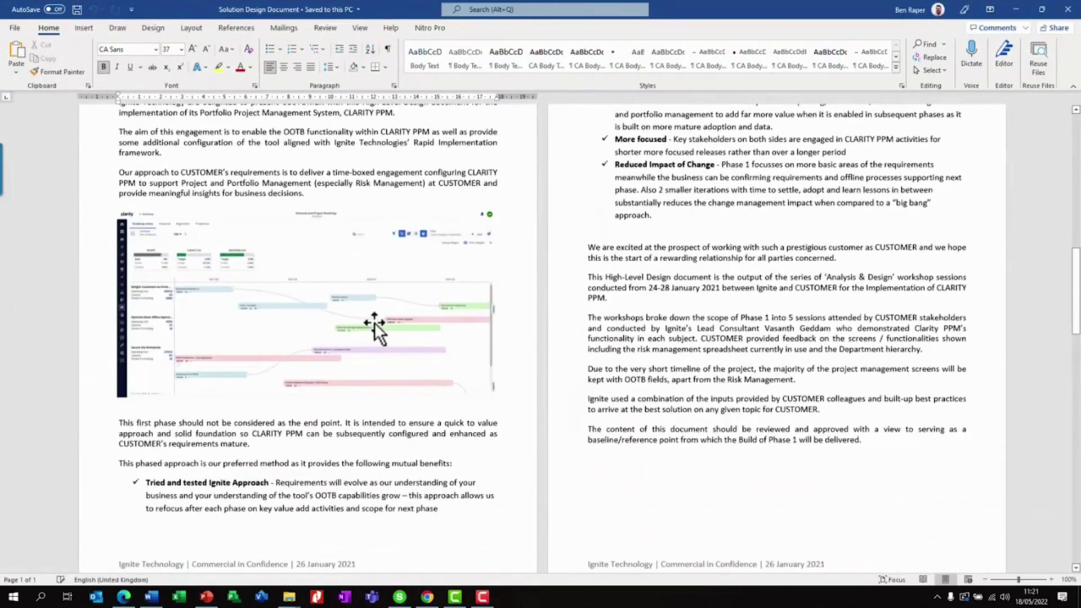
{"action": "left_click", "coordinate": [374, 322]}
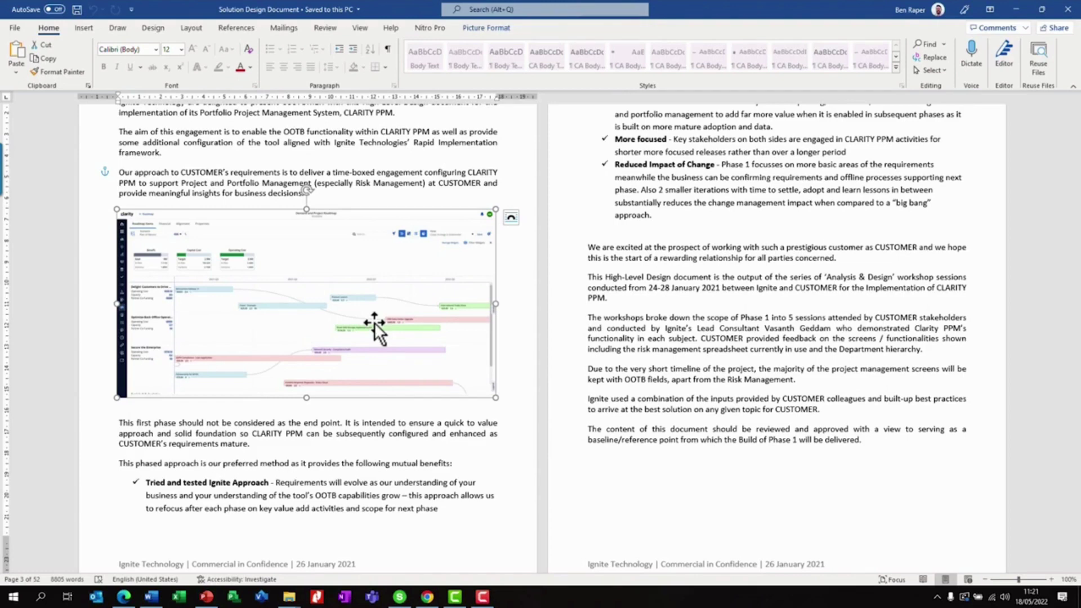
{"action": "key", "text": "Delete"}
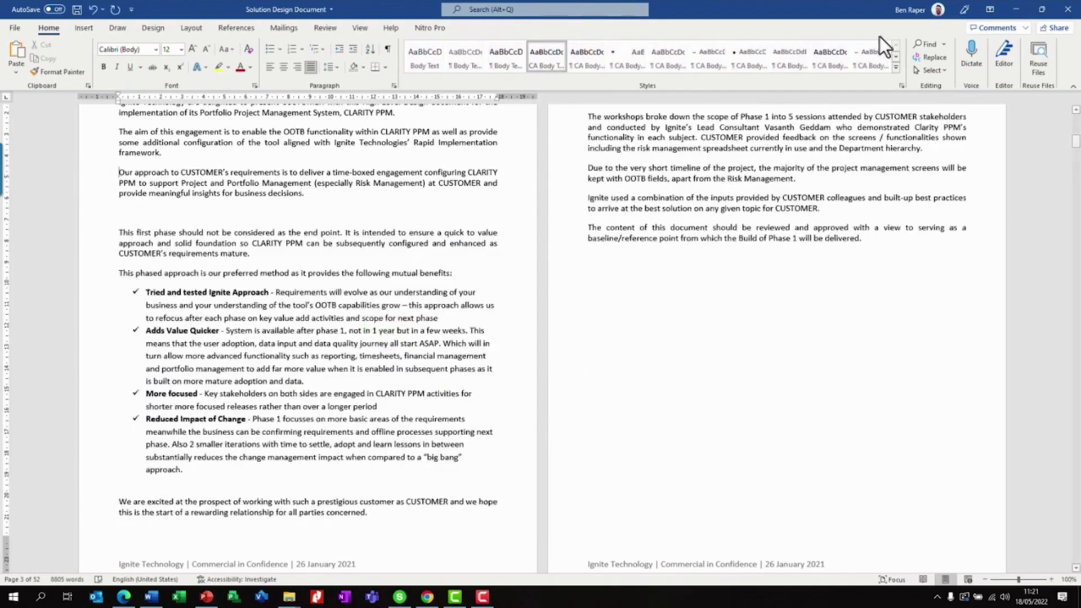
{"action": "left_click", "coordinate": [1068, 9]}
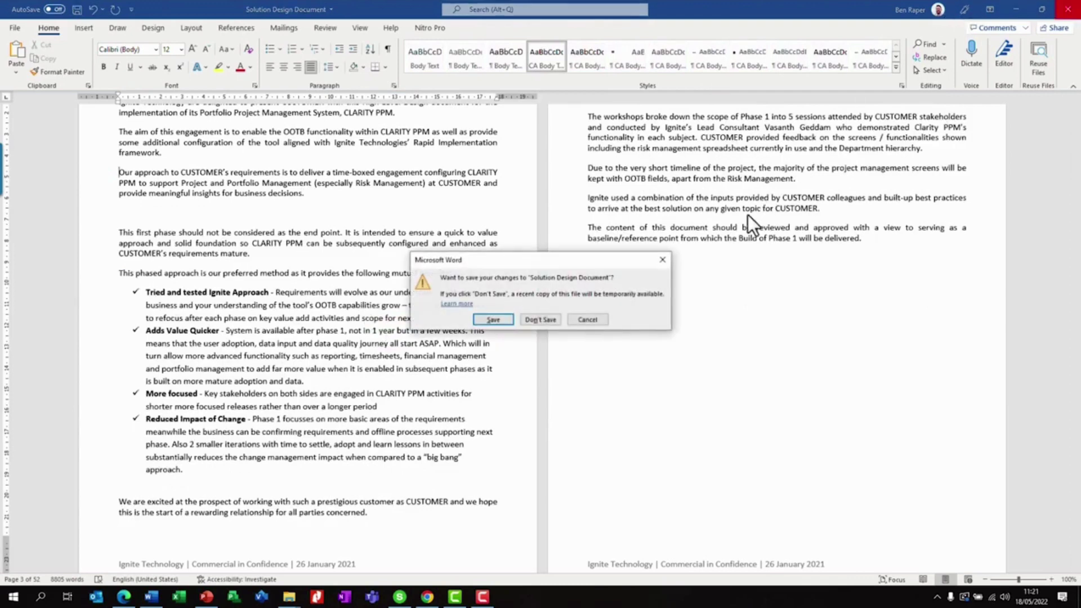
Save the changes to the Solution Design Document as Word closes
{"action": "left_click", "coordinate": [504, 319]}
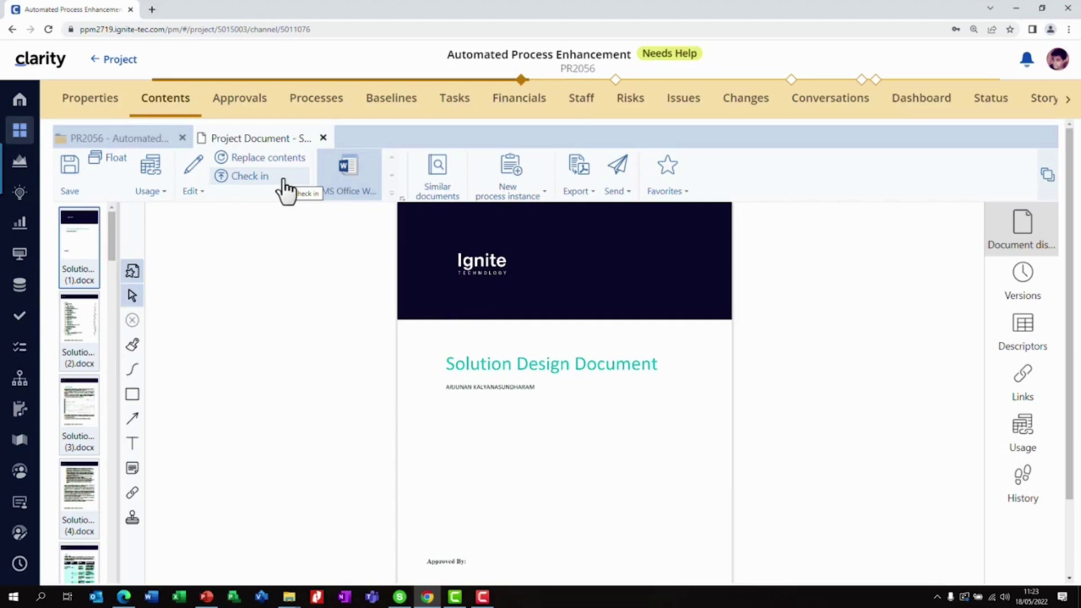
Attach Solution Design Document.docx from Downloads as the new version, commented 'Removed the diagram'
{"action": "left_click", "coordinate": [284, 179]}
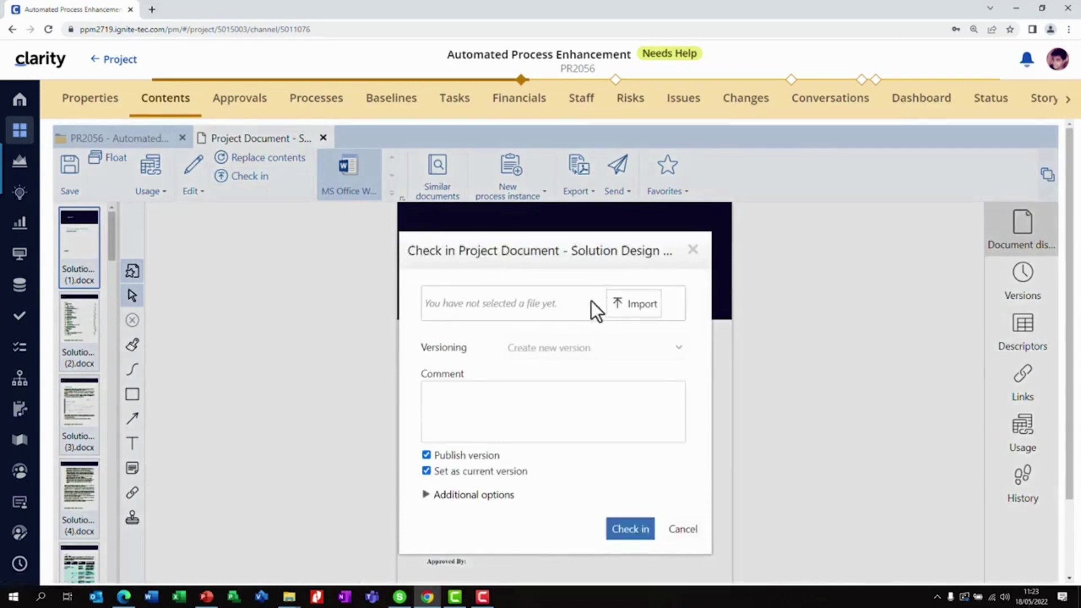
{"action": "left_click", "coordinate": [614, 307]}
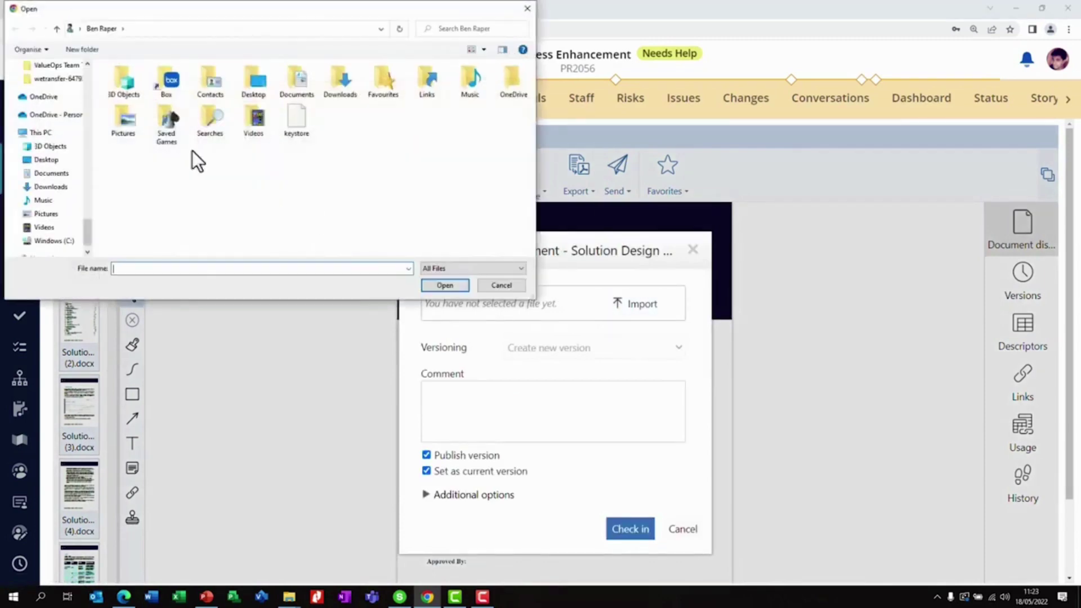
{"action": "left_click", "coordinate": [53, 187]}
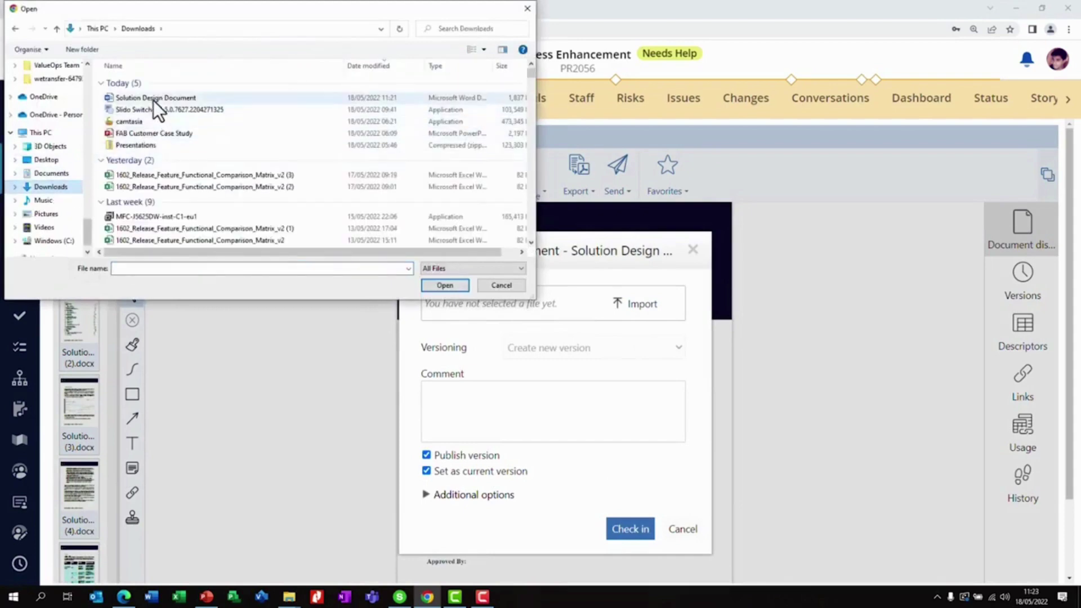
{"action": "double_click", "coordinate": [153, 99]}
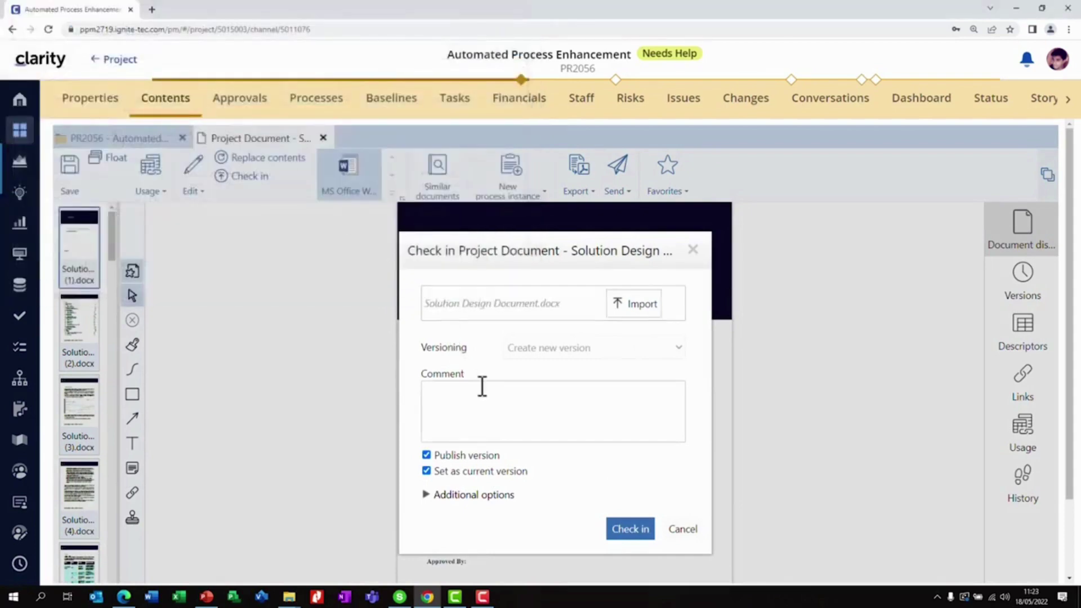
{"action": "left_click", "coordinate": [481, 386]}
{"action": "type", "text": "Re"}
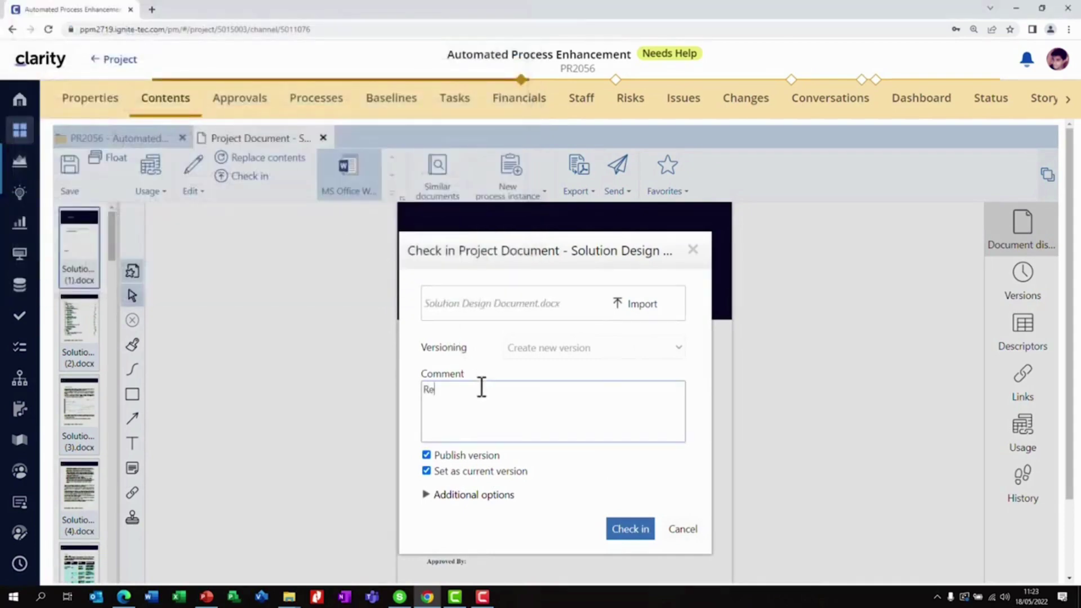
{"action": "type", "text": "moved the diagram"}
{"action": "left_click", "coordinate": [619, 532]}
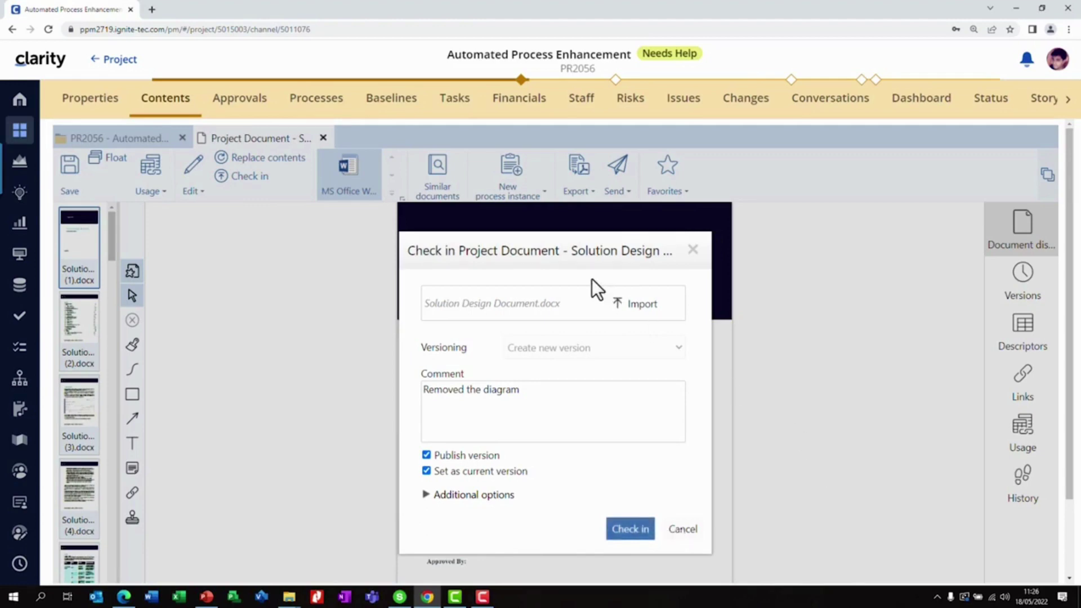
Check in the edited Solution Design Document version and display its current version in the viewer
{"action": "left_click_drag", "start_coordinate": [576, 257], "coordinate": [531, 246]}
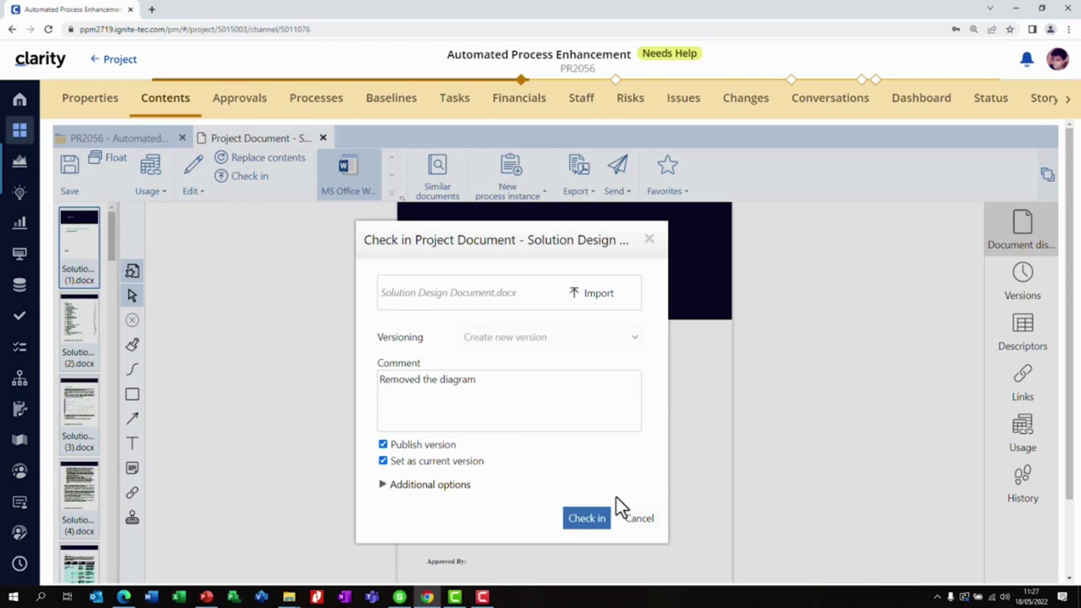
{"action": "left_click", "coordinate": [588, 521]}
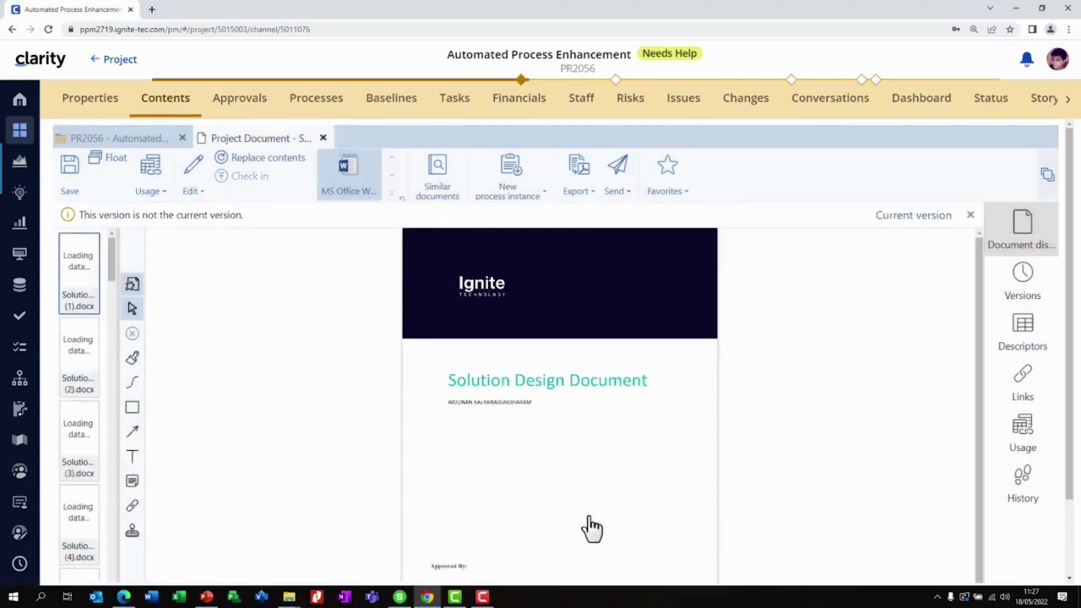
{"action": "left_click", "coordinate": [911, 224]}
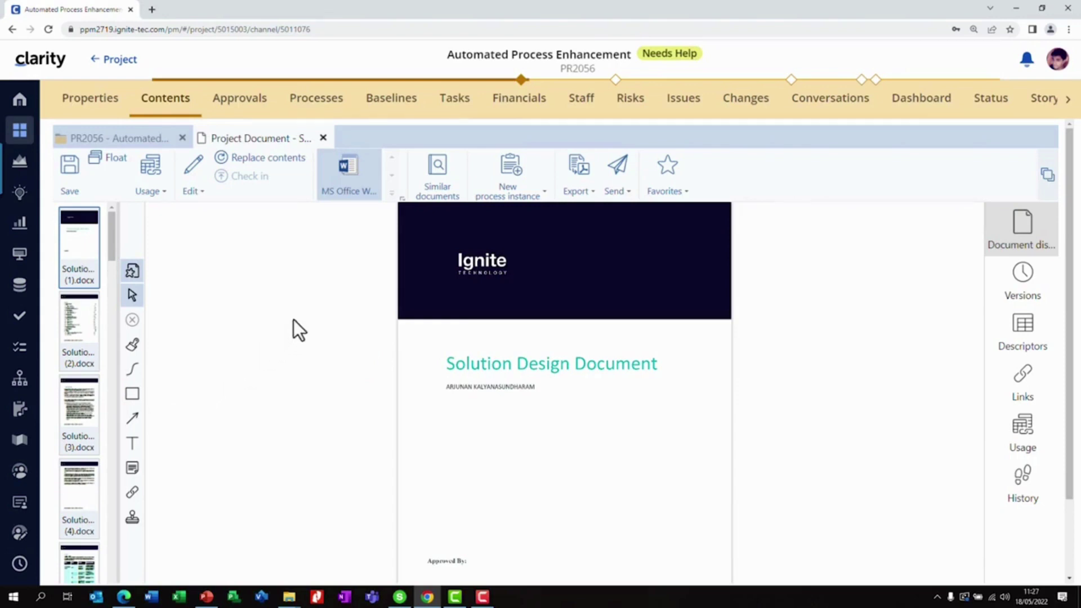
Launch a Start Approval process instance for Solution Design Document.docx and save the Document Approval form
{"action": "left_click", "coordinate": [503, 194]}
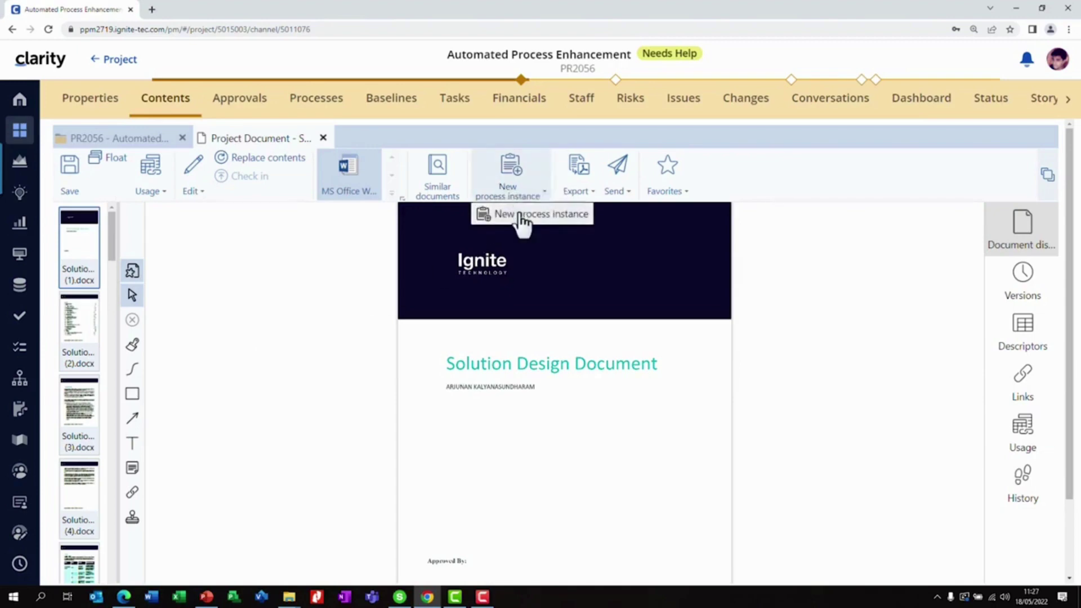
{"action": "left_click", "coordinate": [519, 217]}
{"action": "left_click", "coordinate": [515, 373]}
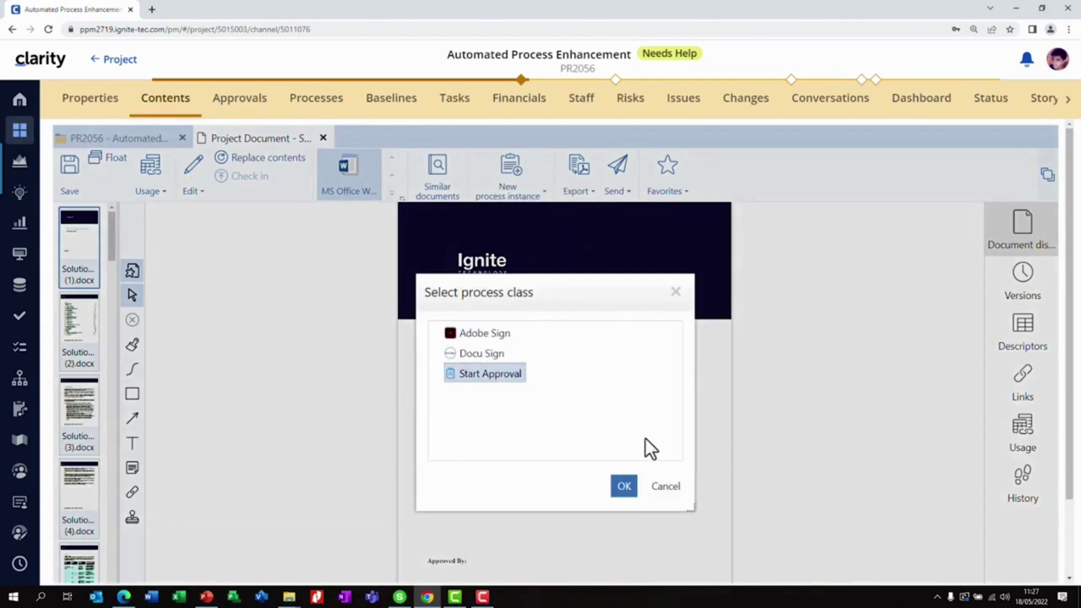
{"action": "left_click", "coordinate": [626, 484]}
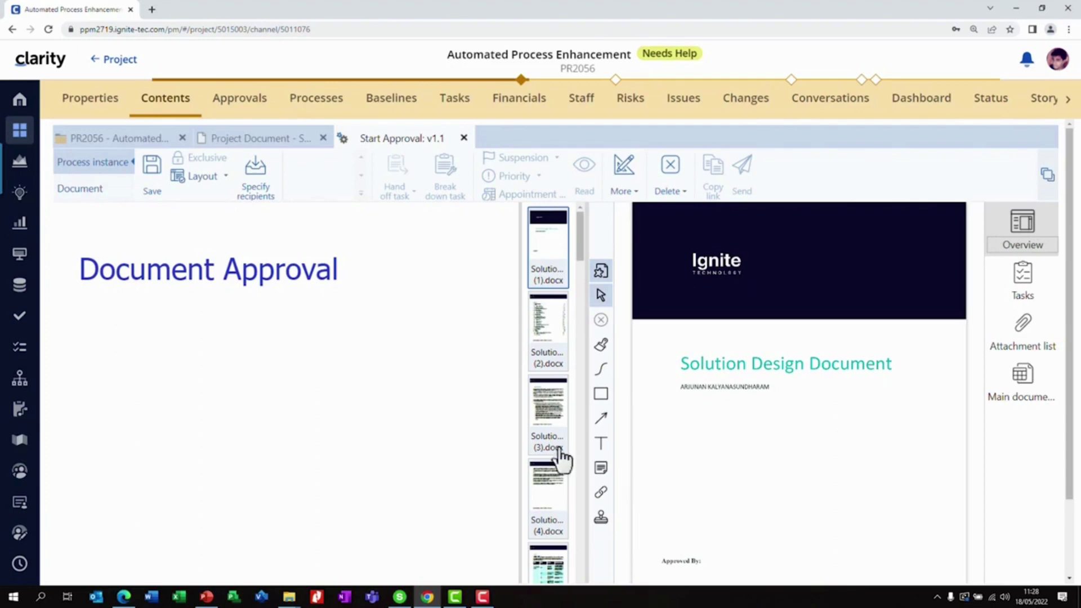
{"action": "left_click", "coordinate": [148, 186]}
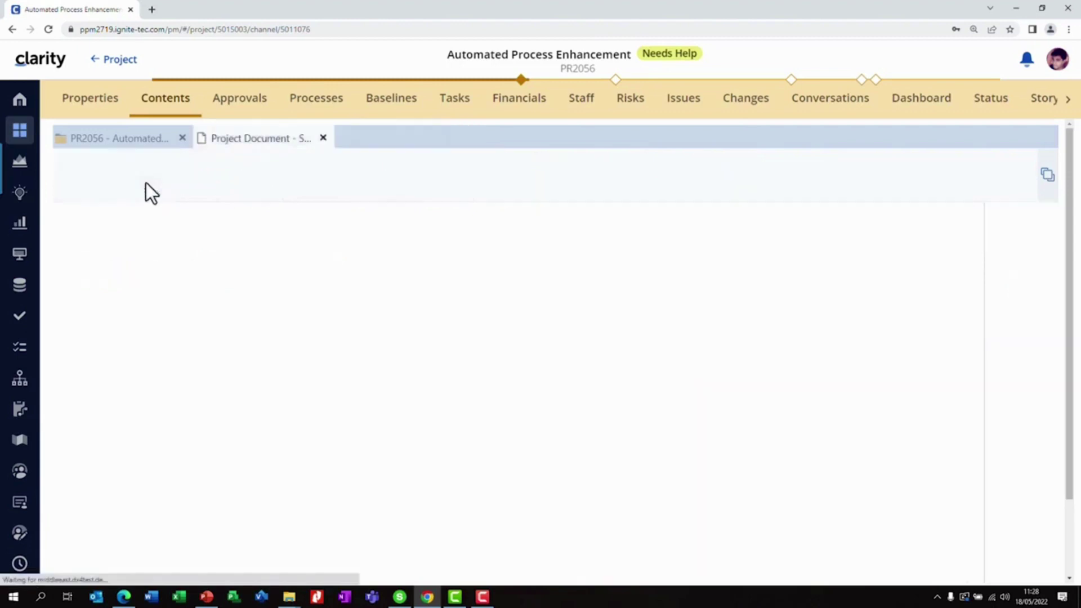
Refresh the PR2056 Planning list to show DOC-10309 Waiting for Approval, then switch to the 2023 Roadmap window
{"action": "left_click", "coordinate": [139, 144]}
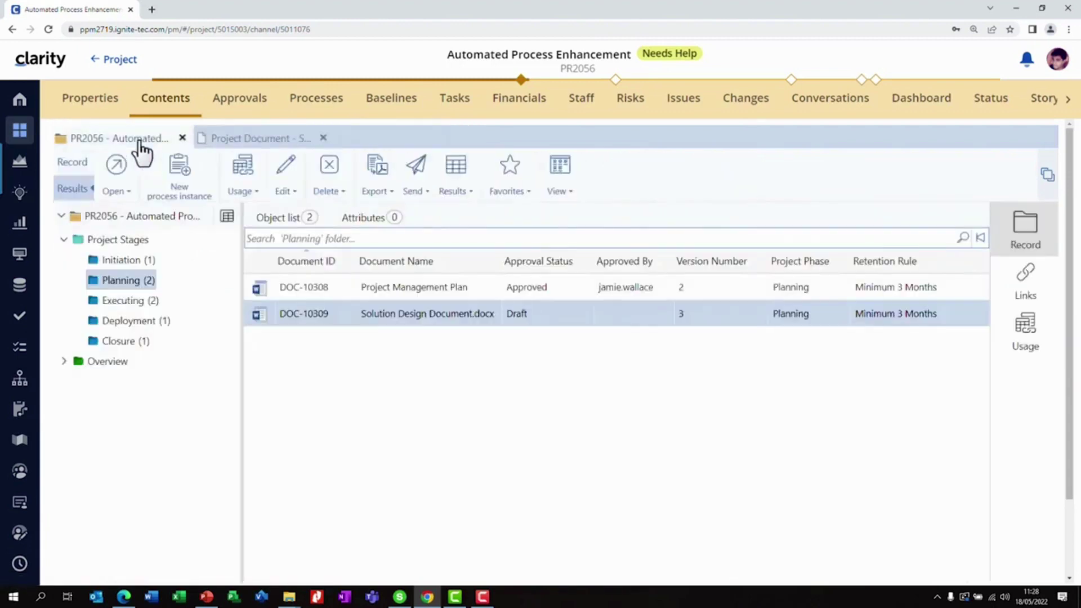
{"action": "scroll", "coordinate": [693, 538], "scroll_direction": "down", "scroll_amount": 2}
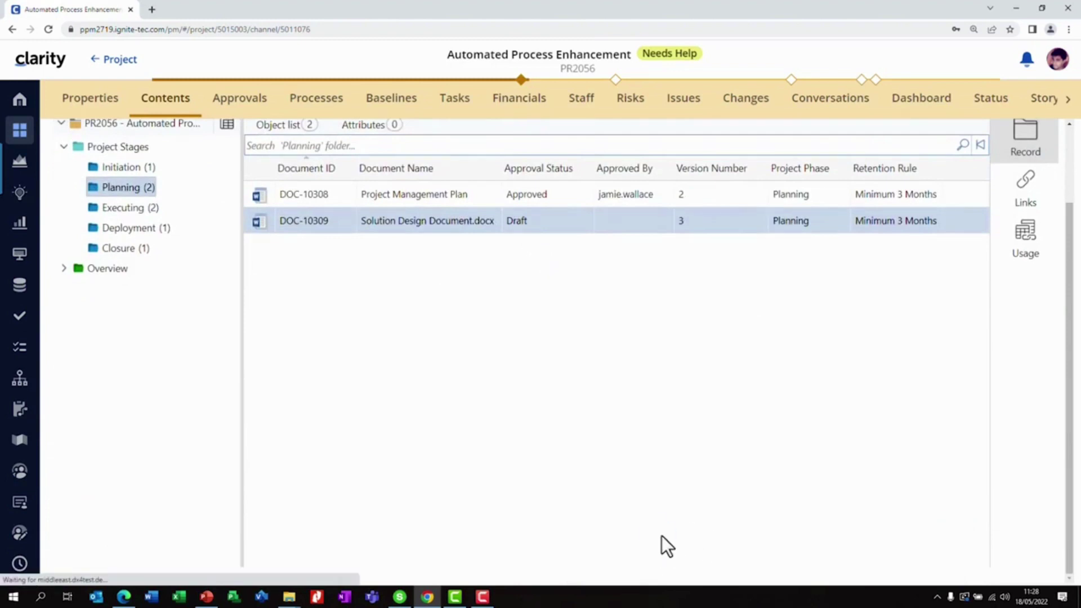
{"action": "left_click", "coordinate": [659, 536]}
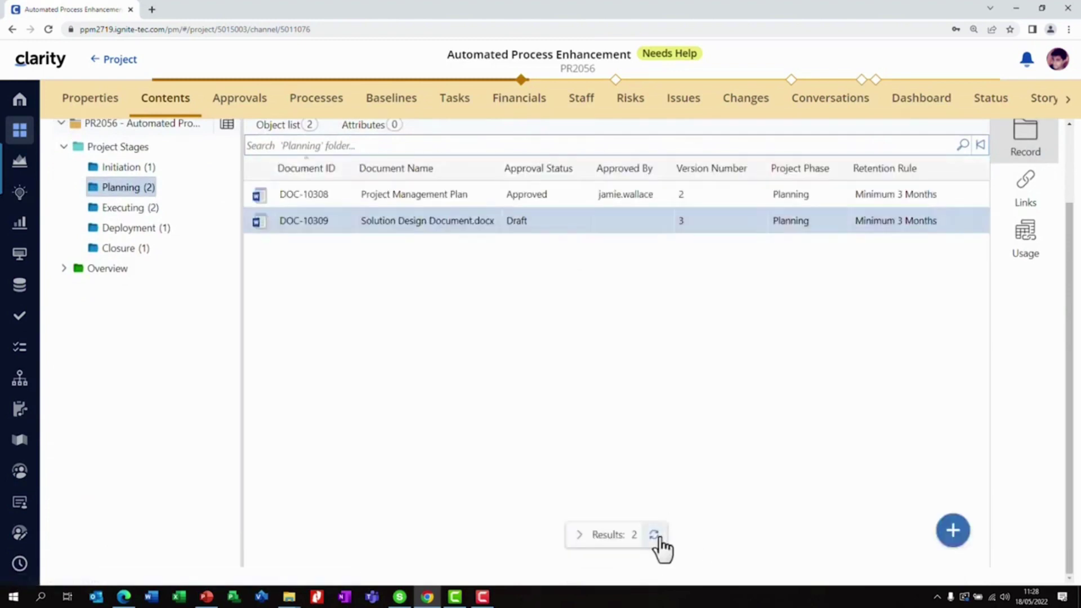
{"action": "left_click", "coordinate": [657, 539]}
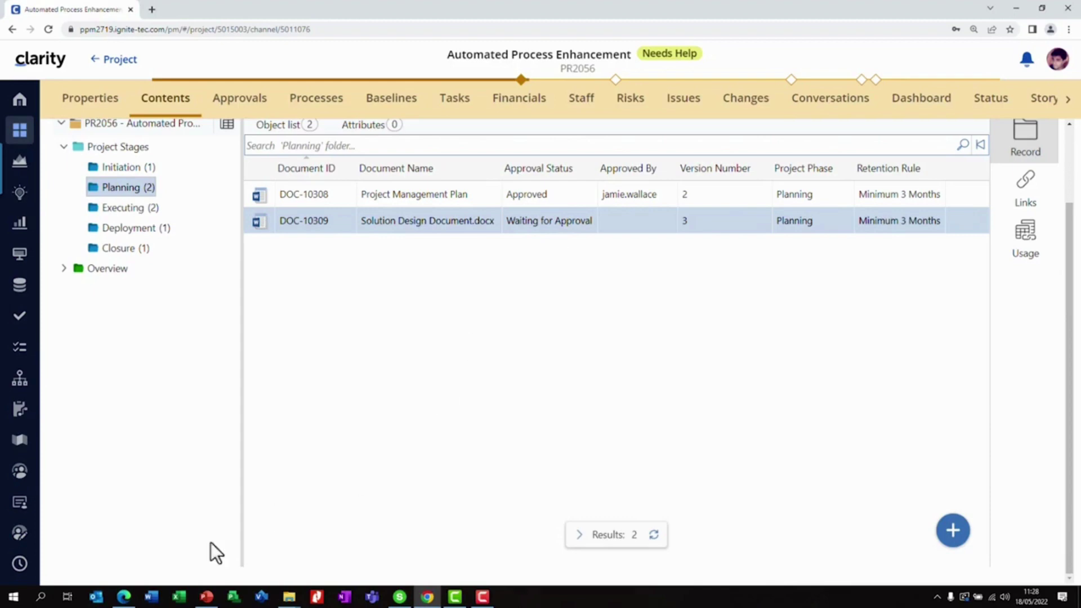
{"action": "left_click", "coordinate": [124, 596]}
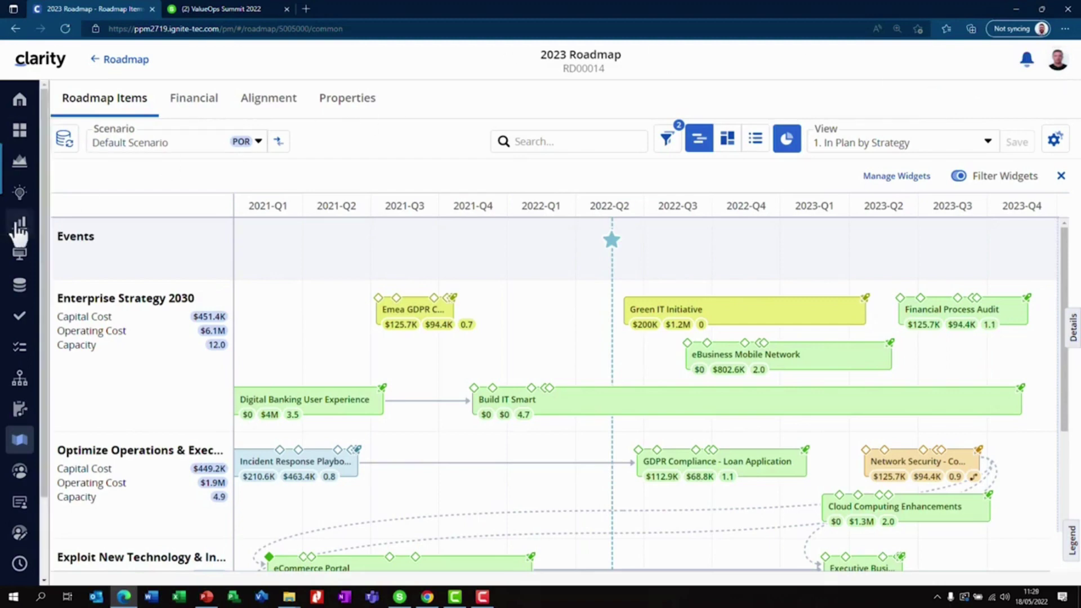
Open the Project Content Management Workspace from the Pages list
{"action": "left_click", "coordinate": [20, 254]}
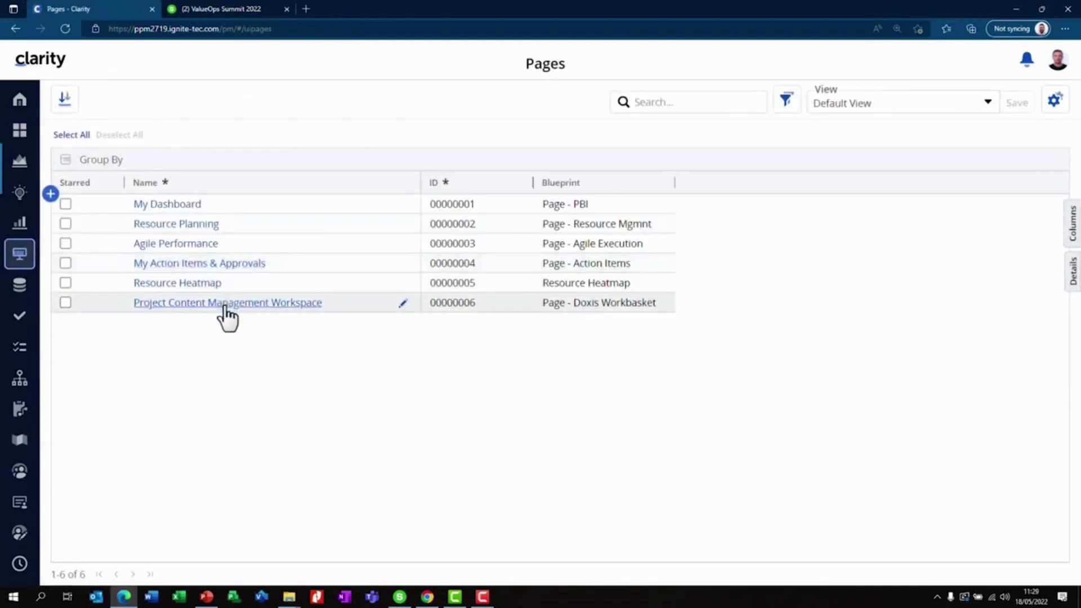
{"action": "left_click", "coordinate": [226, 306]}
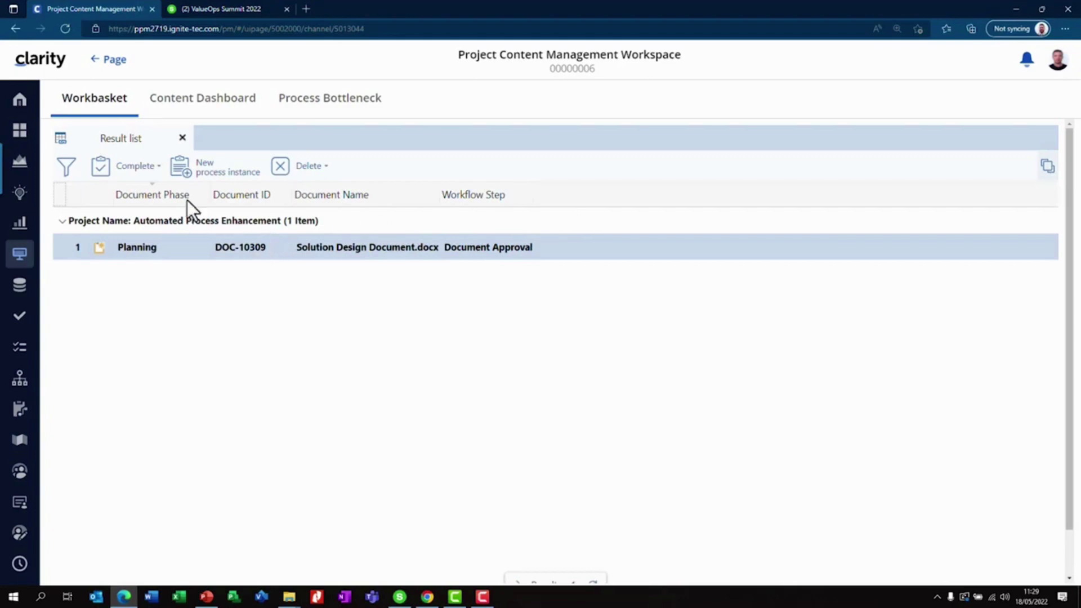
Open DOC-10309's approval form and complete its Document Approval task with Approve Doc
{"action": "double_click", "coordinate": [258, 252]}
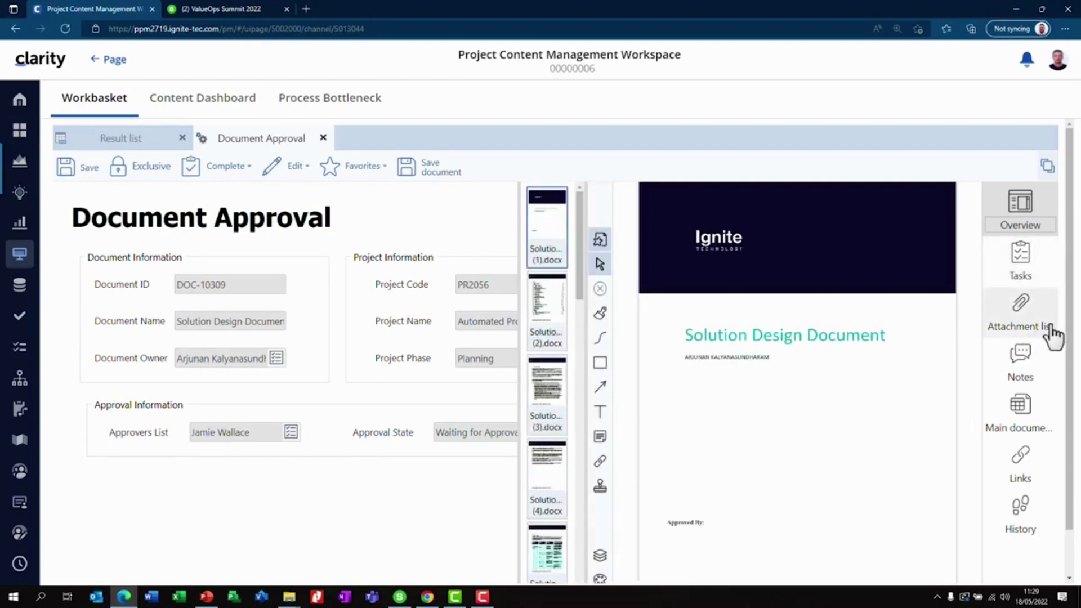
{"action": "left_click", "coordinate": [1042, 283]}
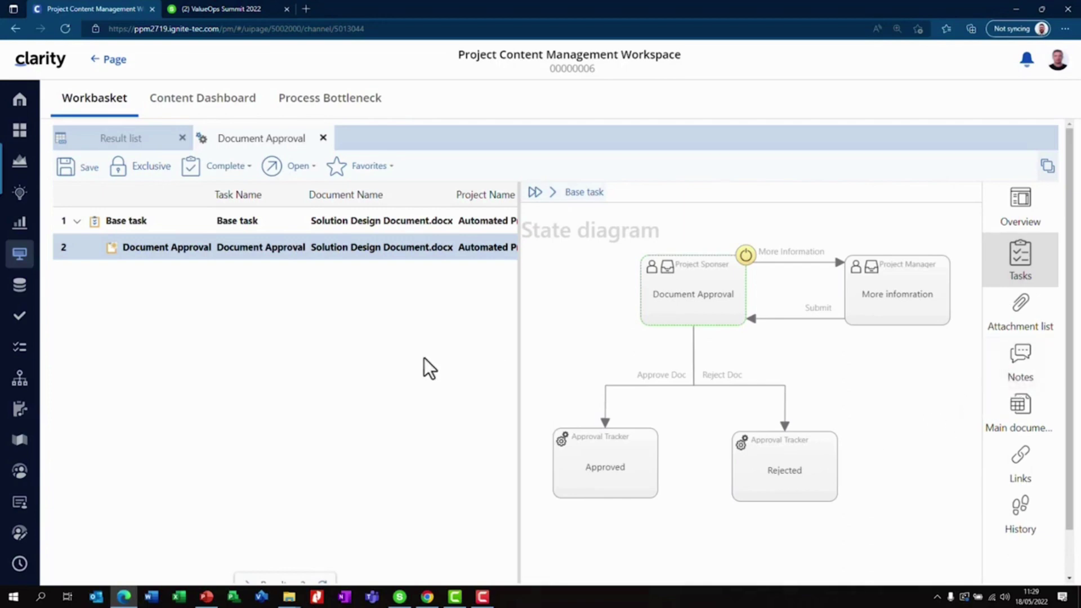
{"action": "left_click", "coordinate": [229, 169]}
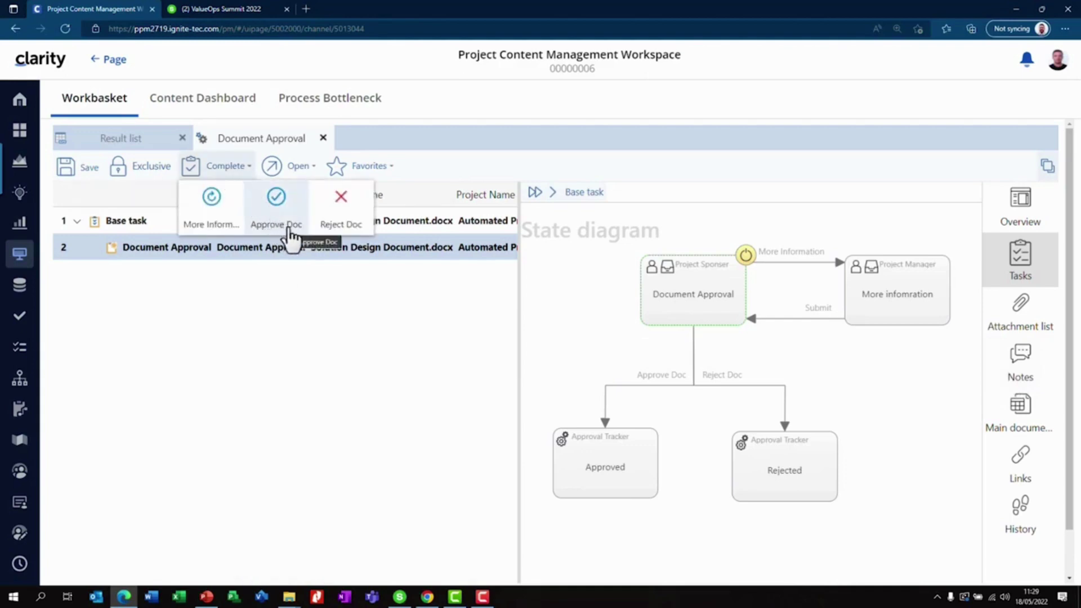
{"action": "left_click", "coordinate": [290, 232]}
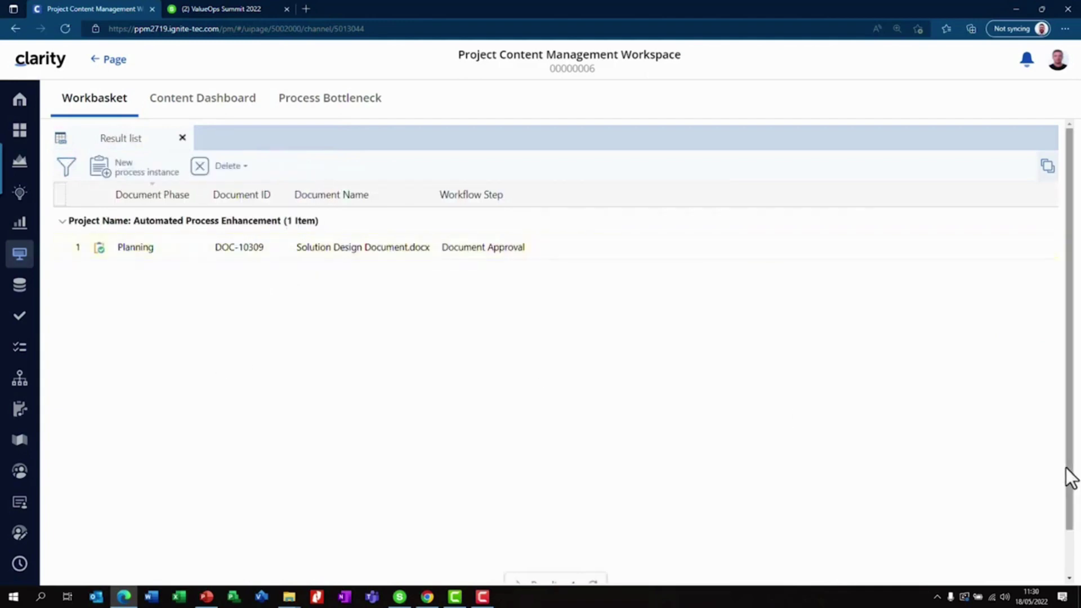
{"action": "scroll", "coordinate": [1070, 478], "scroll_direction": "down", "scroll_amount": 2}
Refresh the empty workbasket, then reload the project Contents list showing DOC-10309 Approved at version 3
{"action": "left_click", "coordinate": [601, 541]}
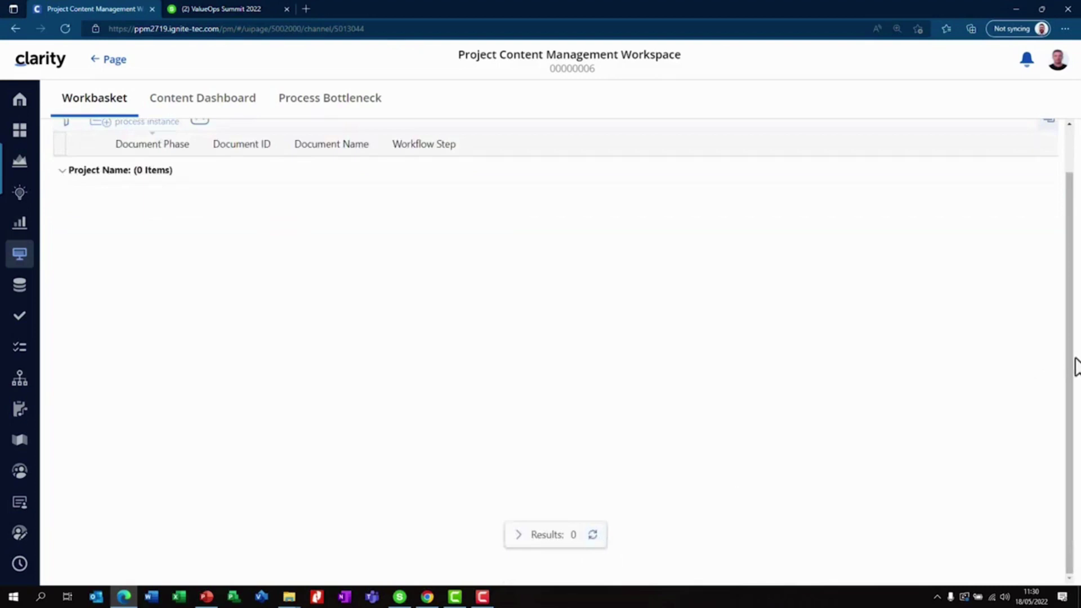
{"action": "scroll", "coordinate": [1074, 366], "scroll_direction": "up", "scroll_amount": 1}
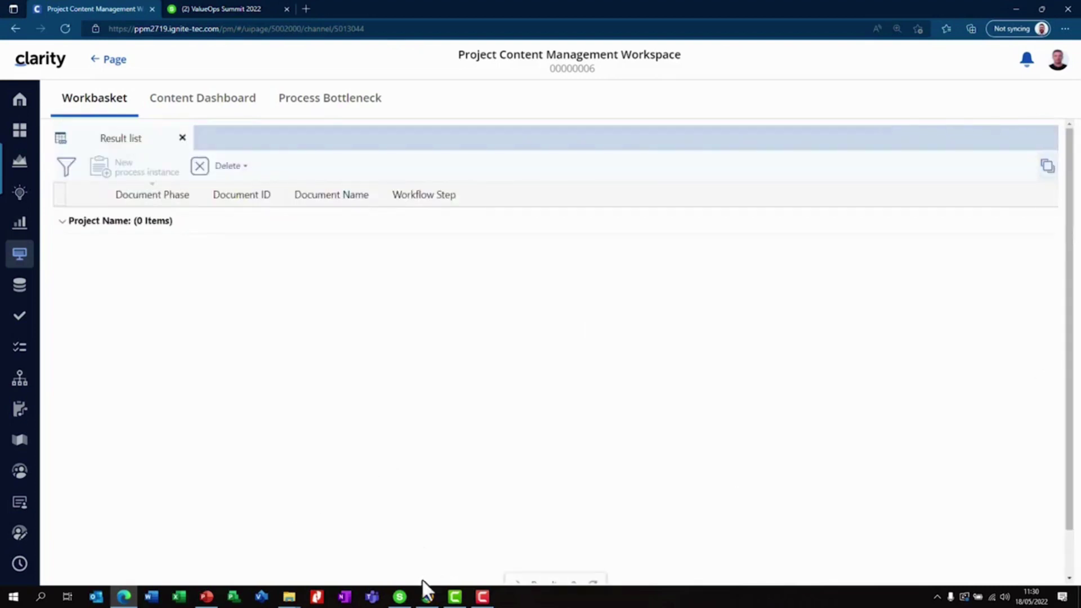
{"action": "left_click", "coordinate": [429, 597]}
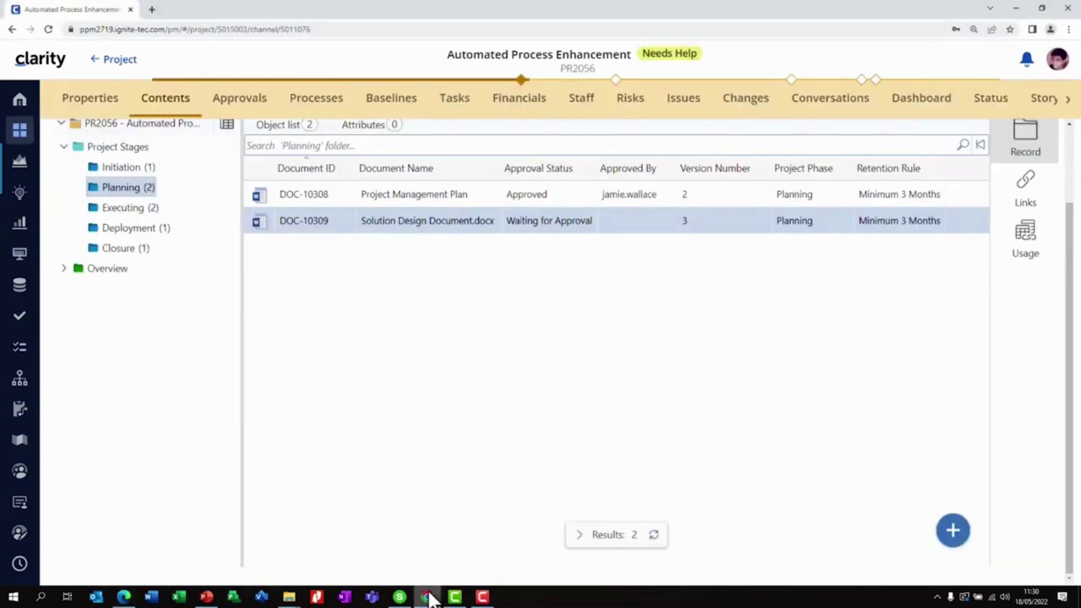
{"action": "left_click", "coordinate": [429, 597]}
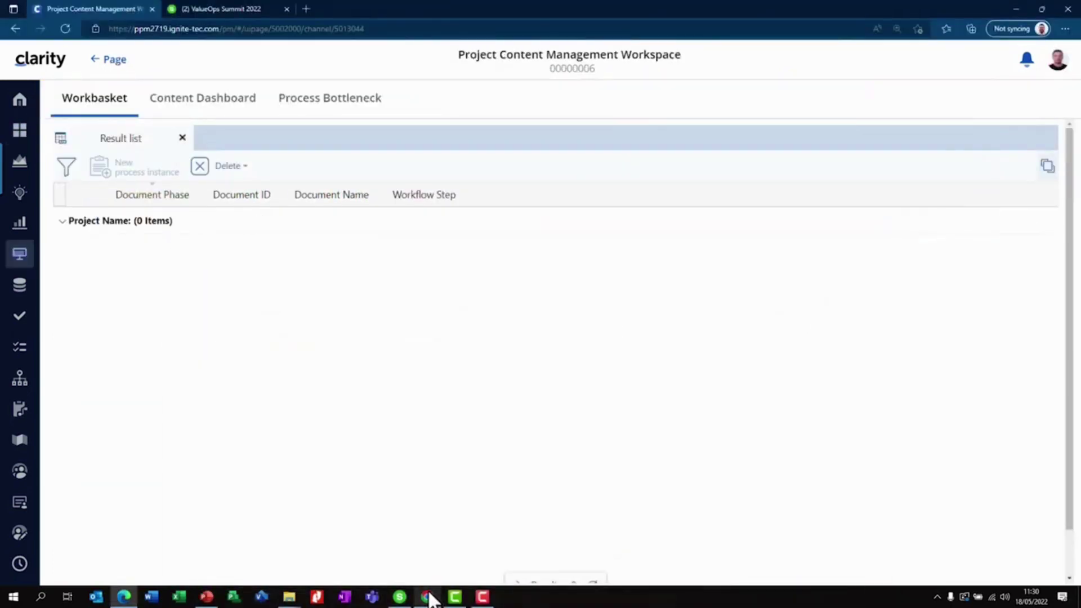
{"action": "left_click", "coordinate": [429, 596]}
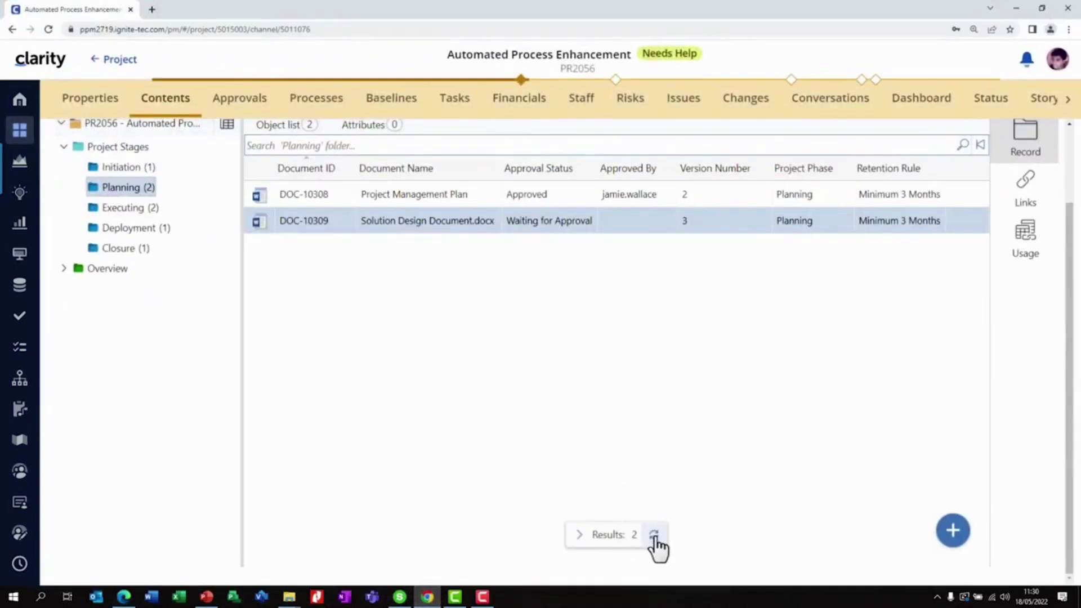
{"action": "left_click", "coordinate": [653, 534]}
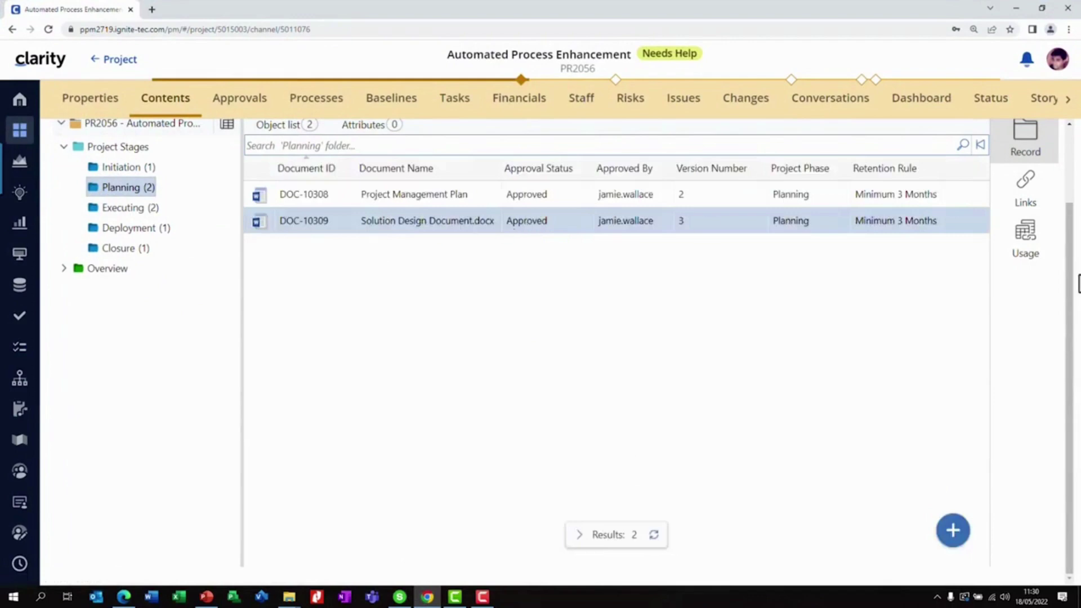
{"action": "left_click_drag", "start_coordinate": [1071, 282], "coordinate": [1075, 214]}
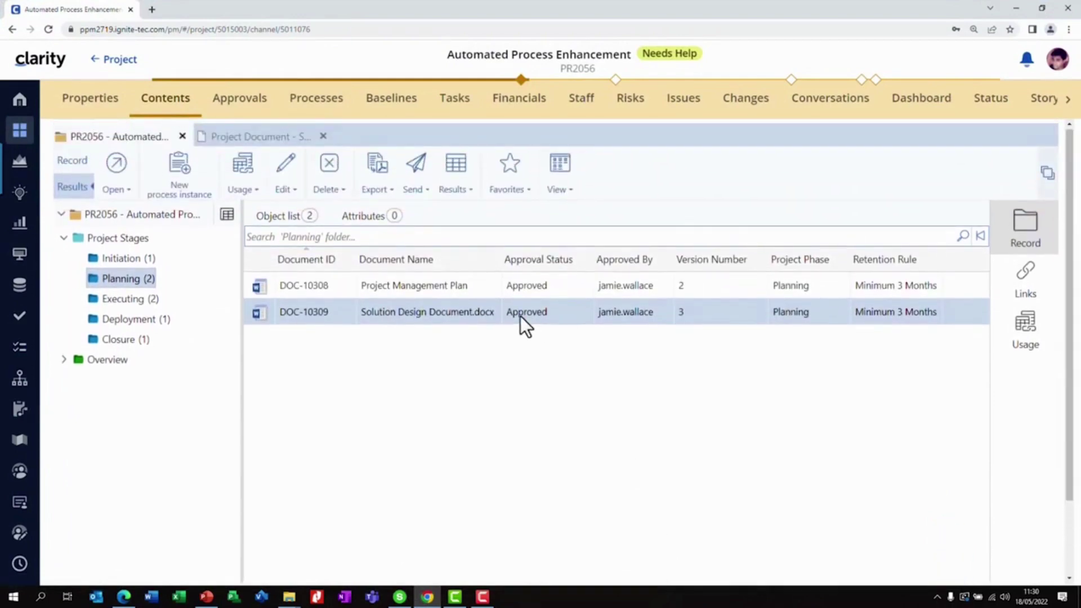
Launch the Stage Gate process from the Automated Process Enhancement Properties page
{"action": "left_click", "coordinate": [119, 101]}
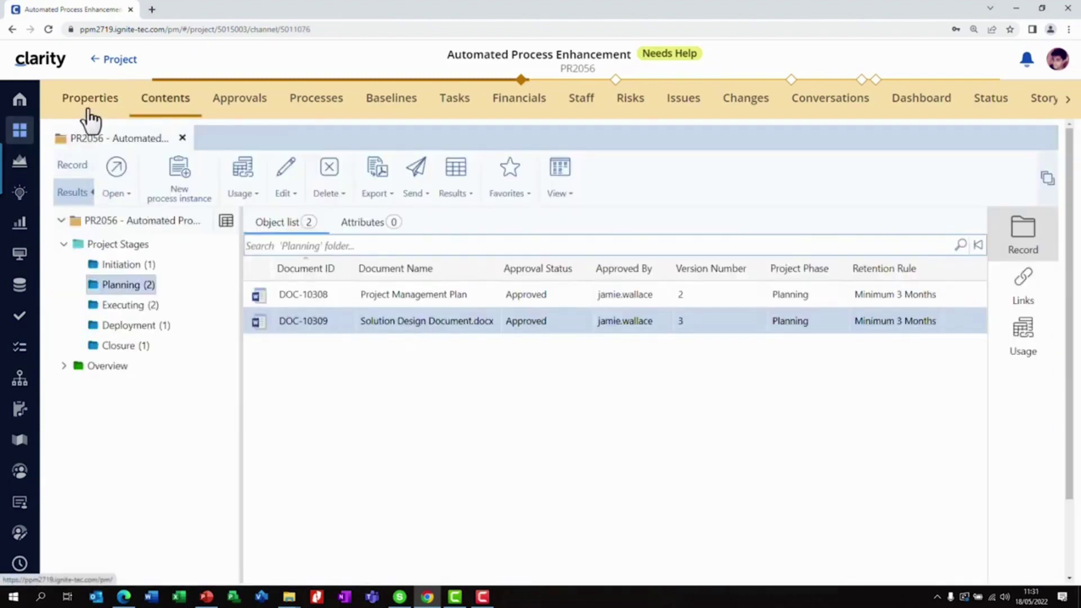
{"action": "left_click", "coordinate": [89, 107]}
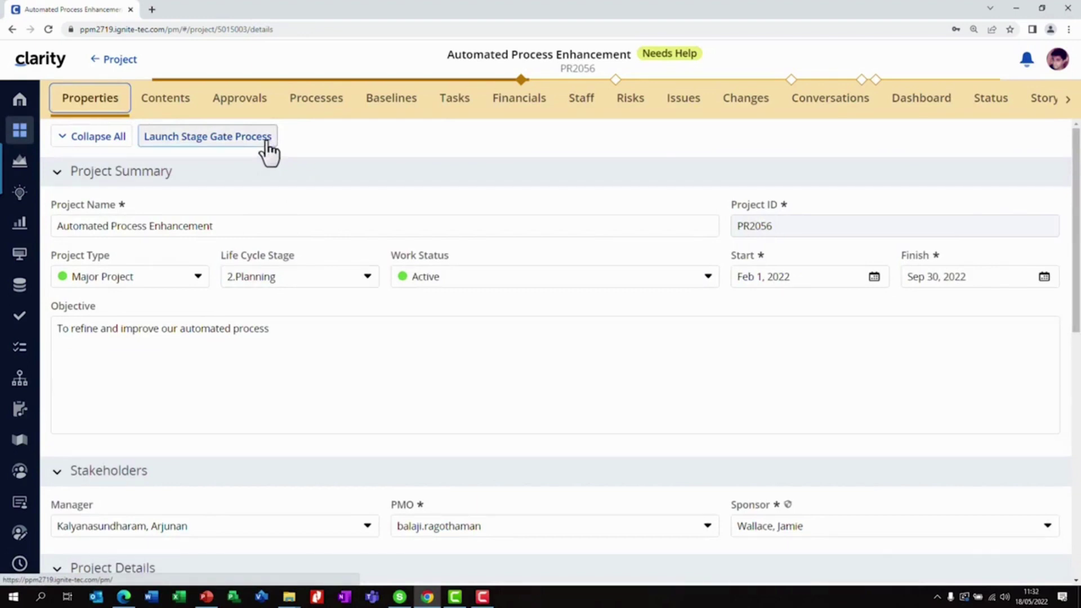
{"action": "left_click", "coordinate": [266, 138]}
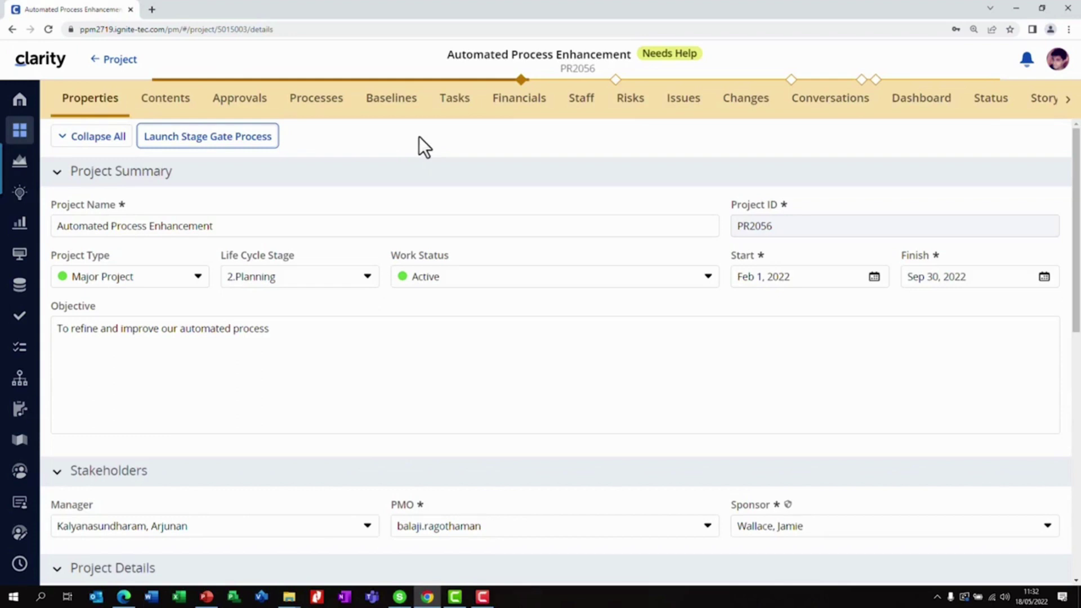
View the Stage Gate process flow diagram from the project's Processes list
{"action": "left_click", "coordinate": [314, 107]}
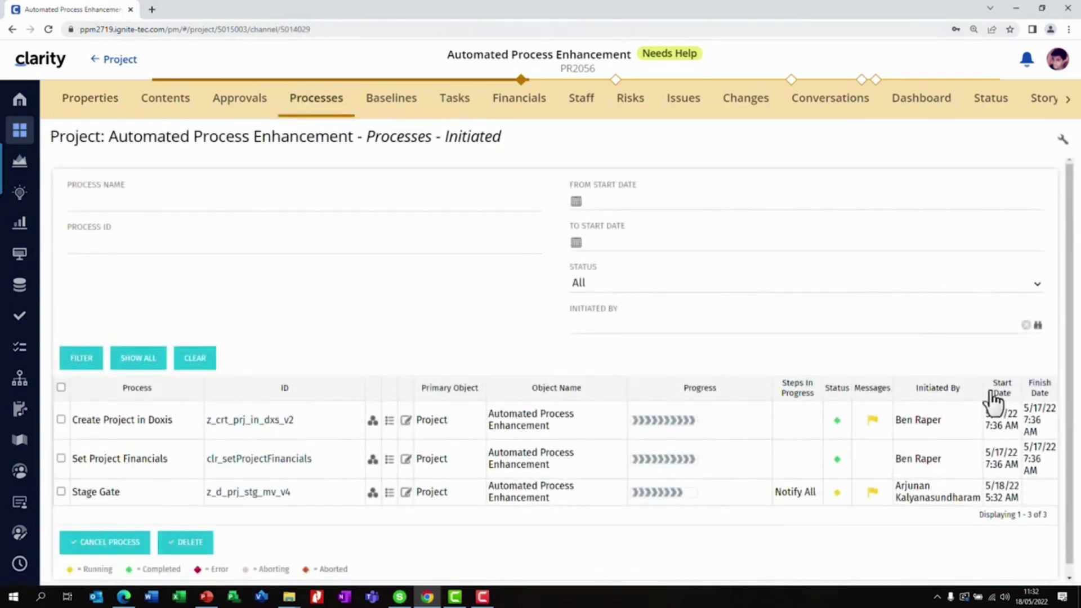
{"action": "left_click", "coordinate": [372, 492]}
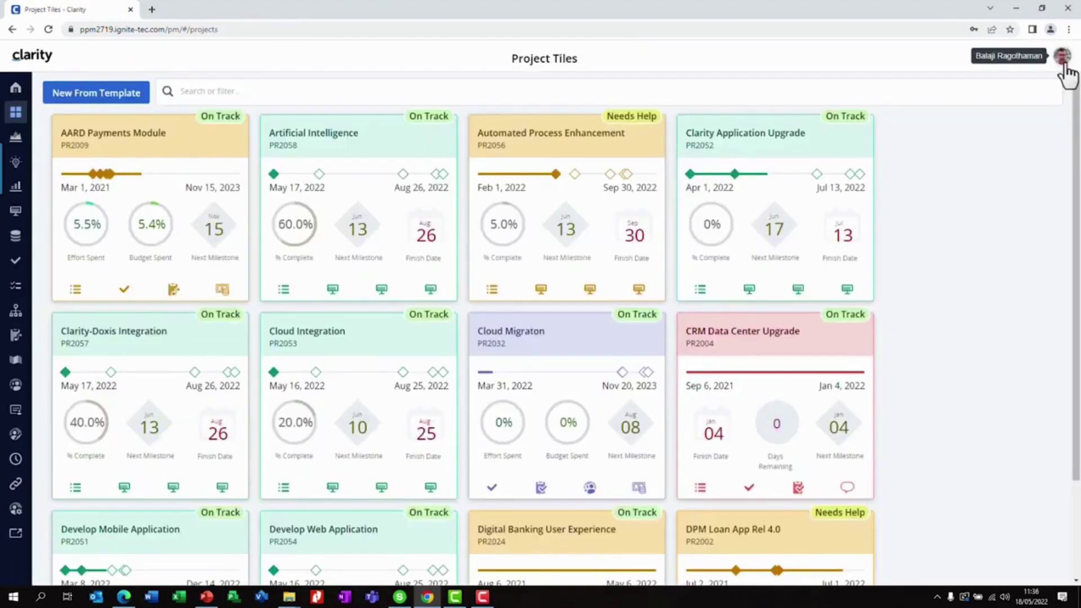
Zoom the browser to 125% and open Automated Process Enhancement, now at stage 3.Executing
{"action": "left_click", "coordinate": [1069, 29]}
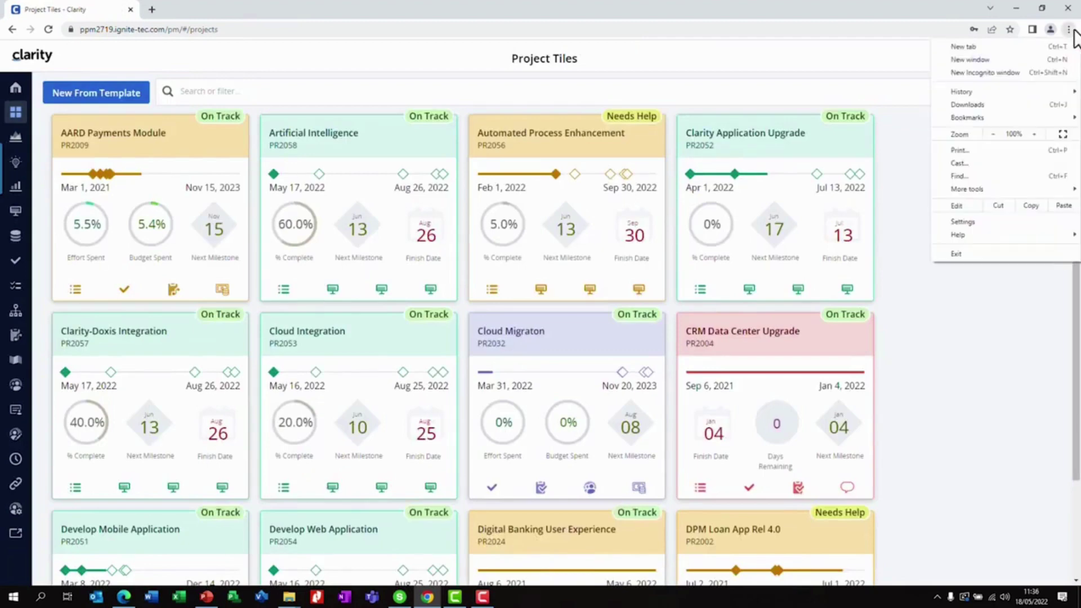
{"action": "left_click", "coordinate": [1038, 137]}
{"action": "left_click", "coordinate": [1038, 137]}
{"action": "left_click", "coordinate": [999, 309]}
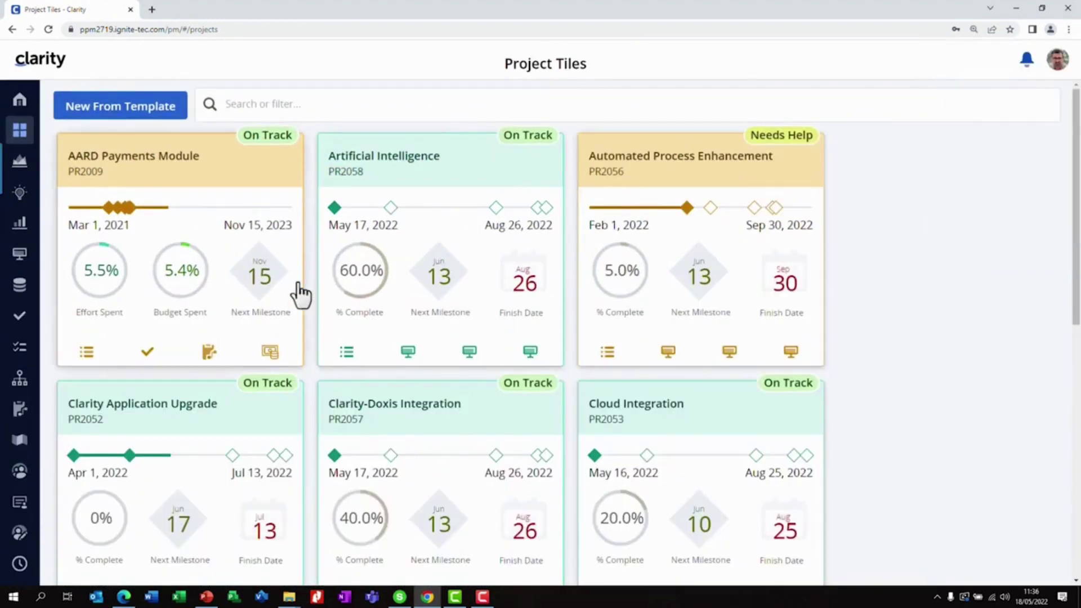
{"action": "left_click", "coordinate": [695, 161]}
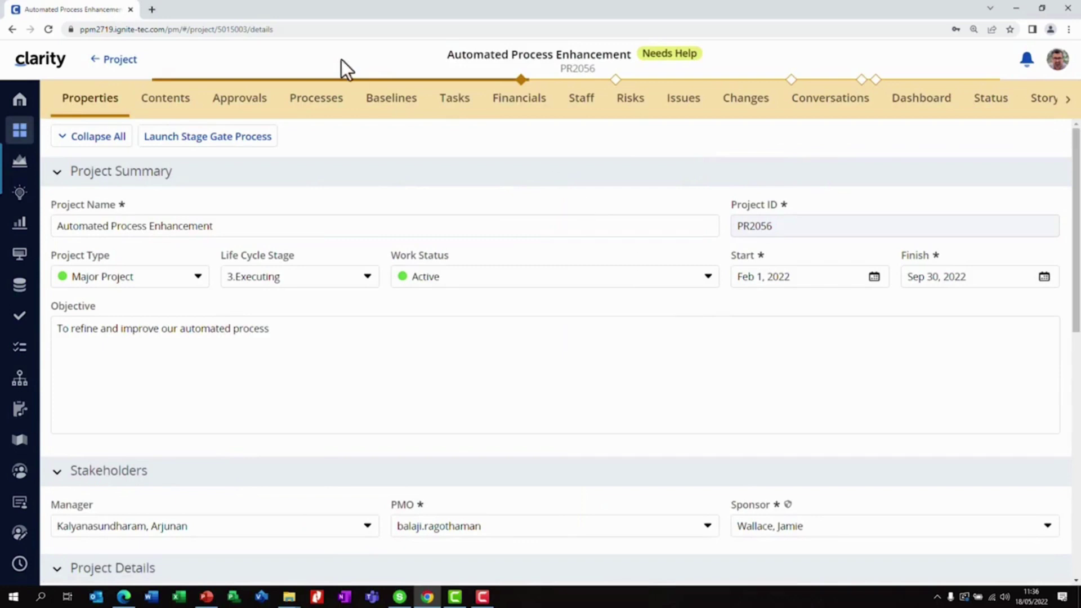
Confirm current baseline BL00000017 in the Baselines list, then go to the project's Tasks page
{"action": "left_click", "coordinate": [390, 107]}
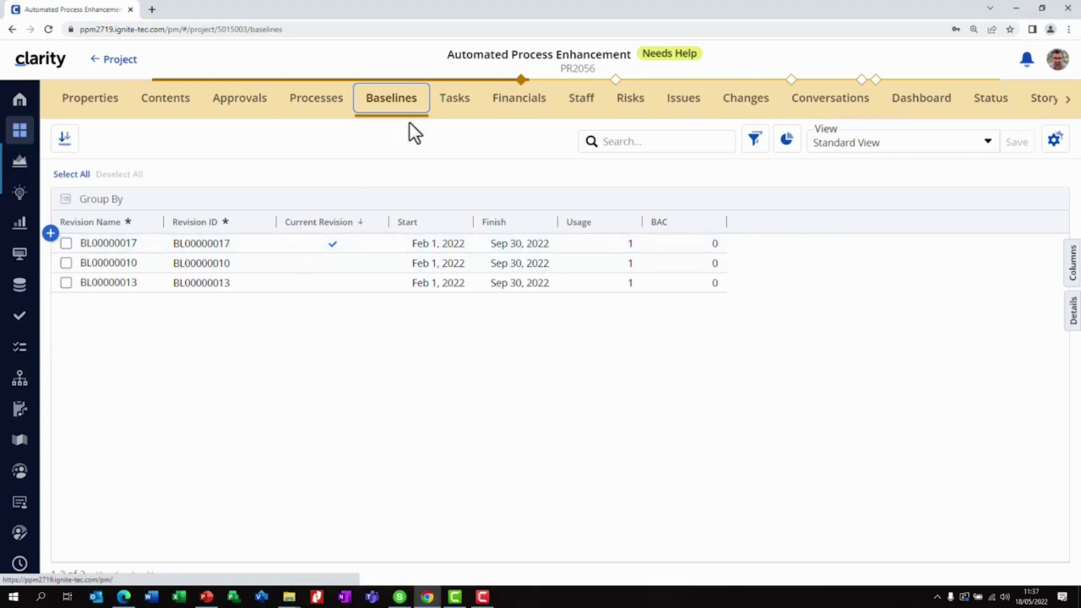
{"action": "left_click", "coordinate": [465, 120]}
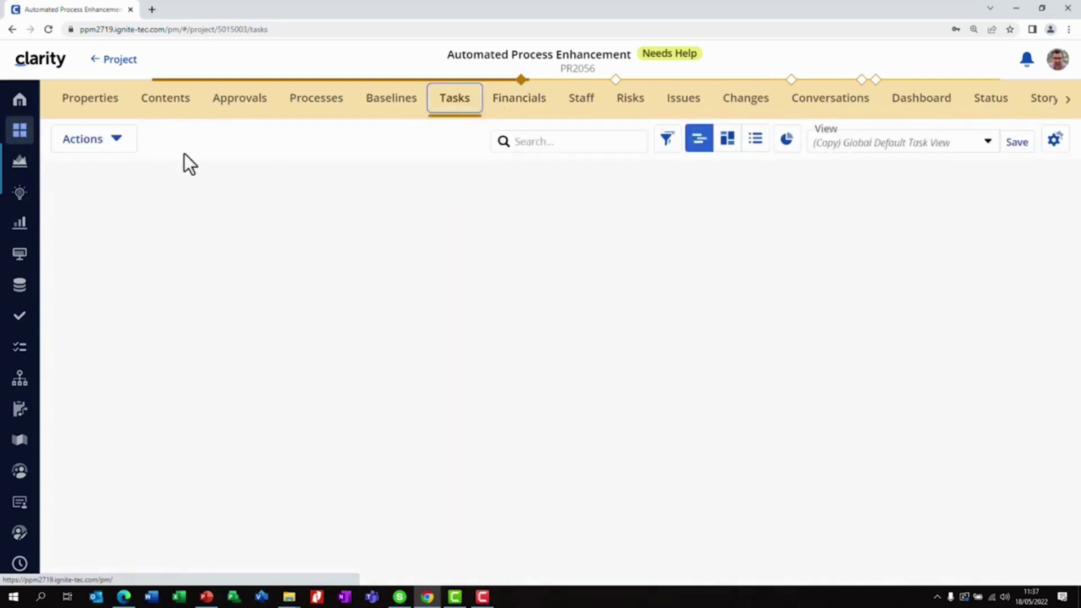
Reload the Tasks tab so the task plan loads, then go back to the Projects board
{"action": "left_click", "coordinate": [47, 29]}
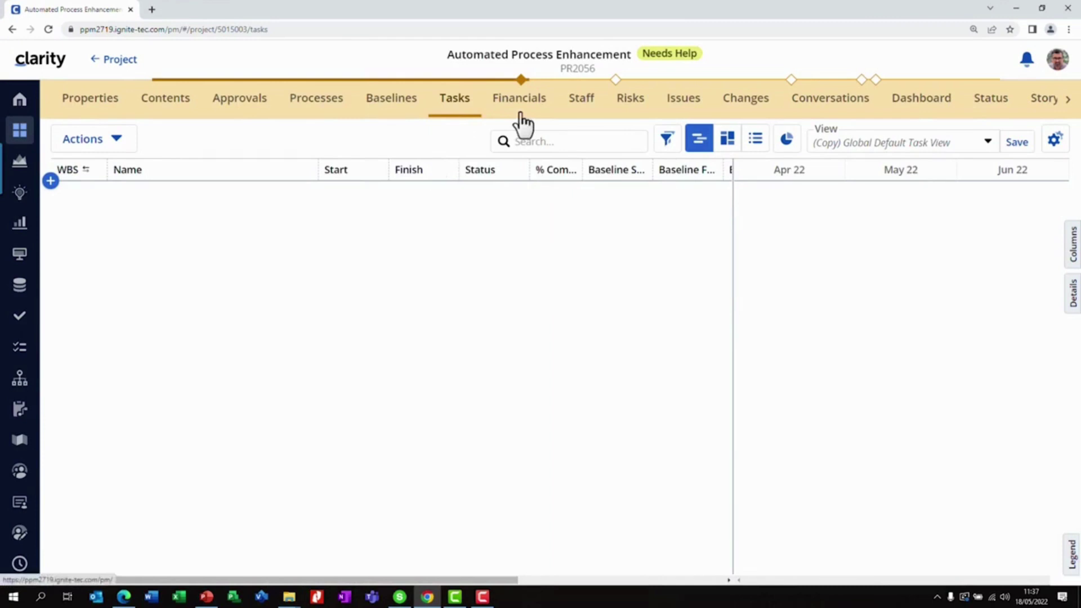
{"action": "left_click", "coordinate": [113, 59]}
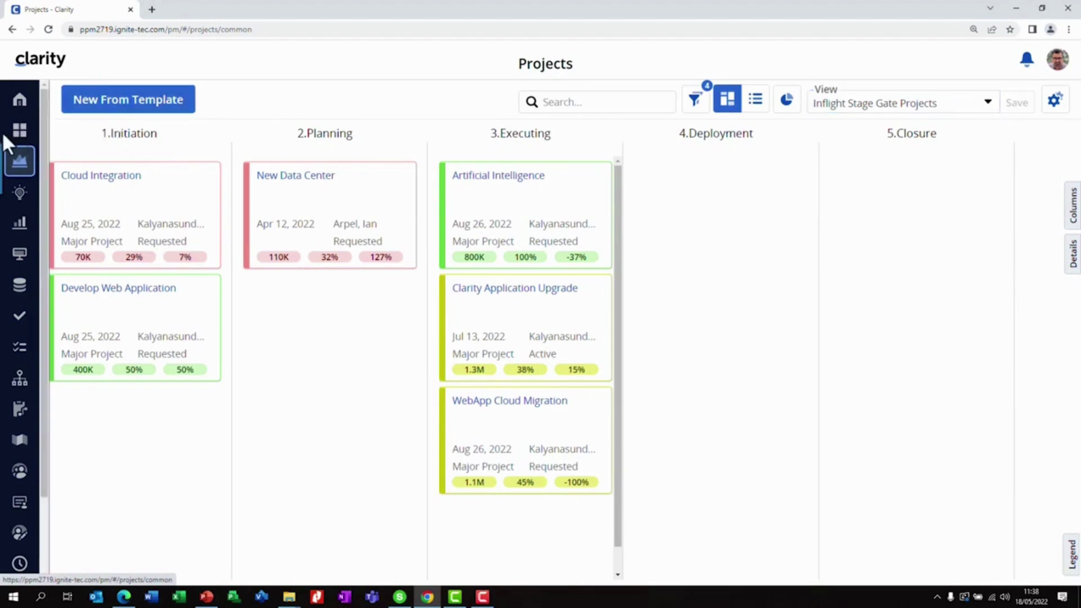
Go to the projects list and switch to the Administrator/PMO View
{"action": "left_click", "coordinate": [20, 135]}
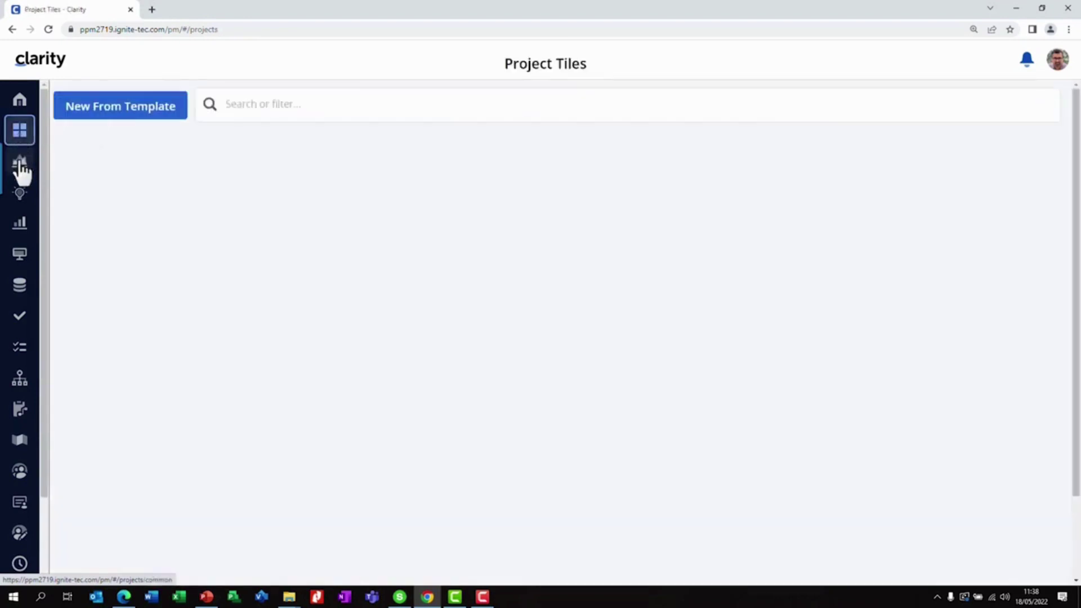
{"action": "left_click", "coordinate": [20, 161]}
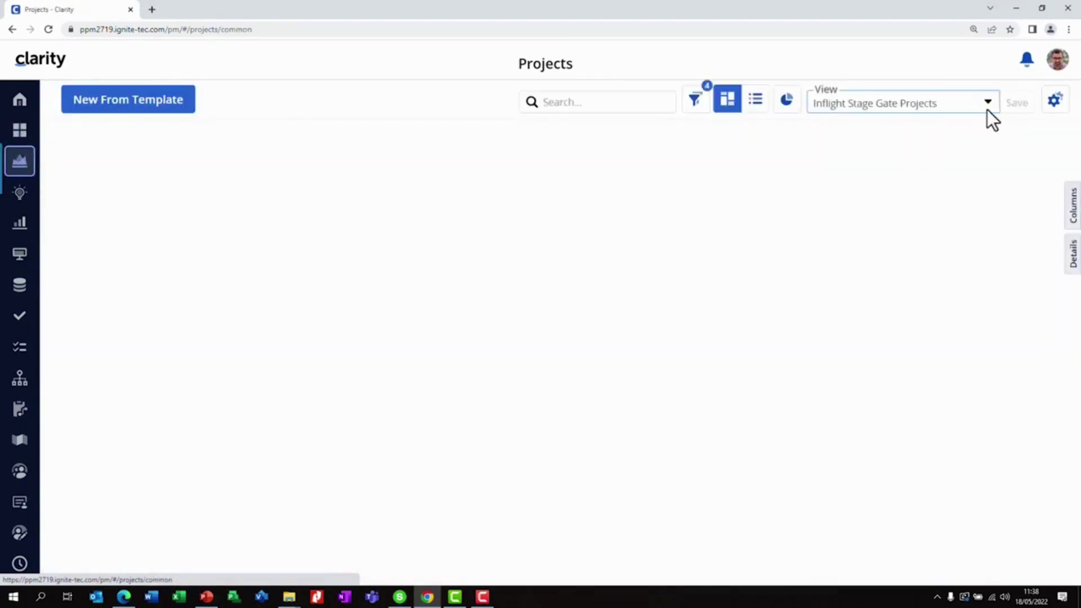
{"action": "left_click", "coordinate": [978, 107]}
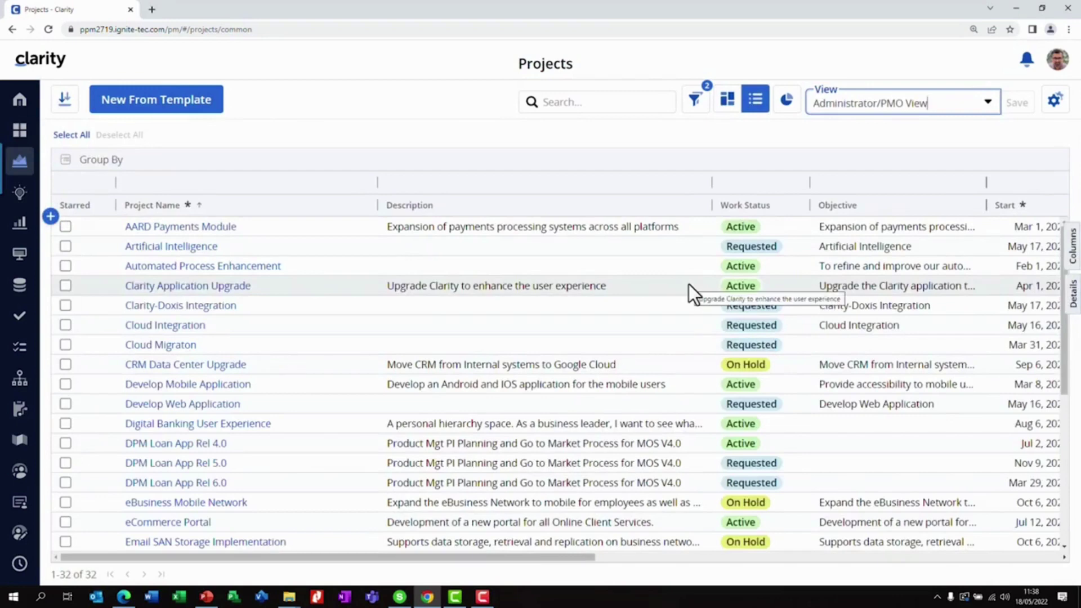
{"action": "left_click", "coordinate": [953, 139]}
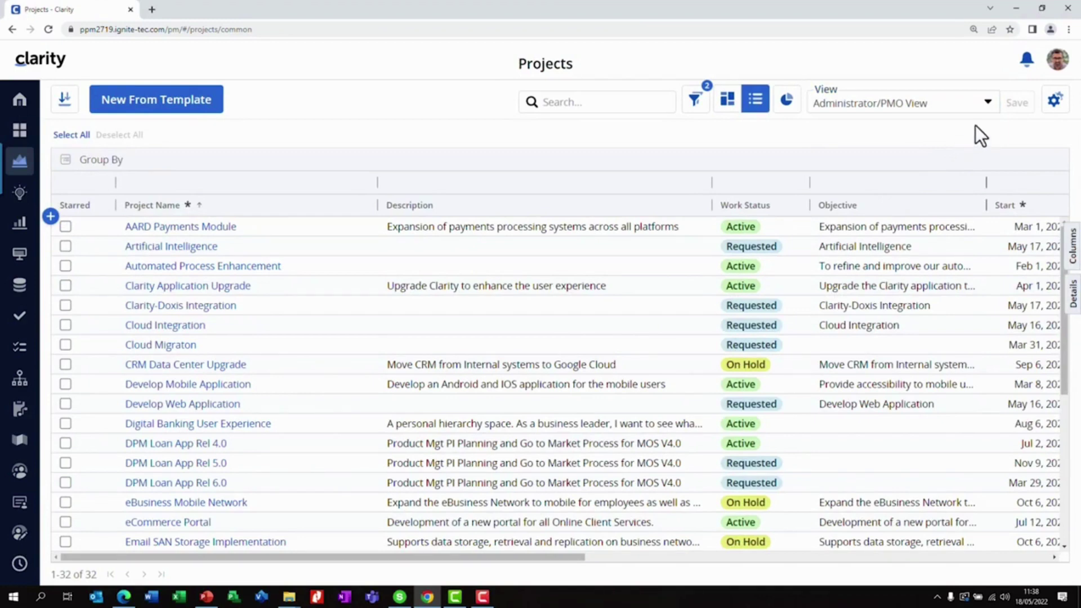
Apply the Inflight Stage Gate Projects view to show the stage-column board
{"action": "left_click", "coordinate": [991, 107]}
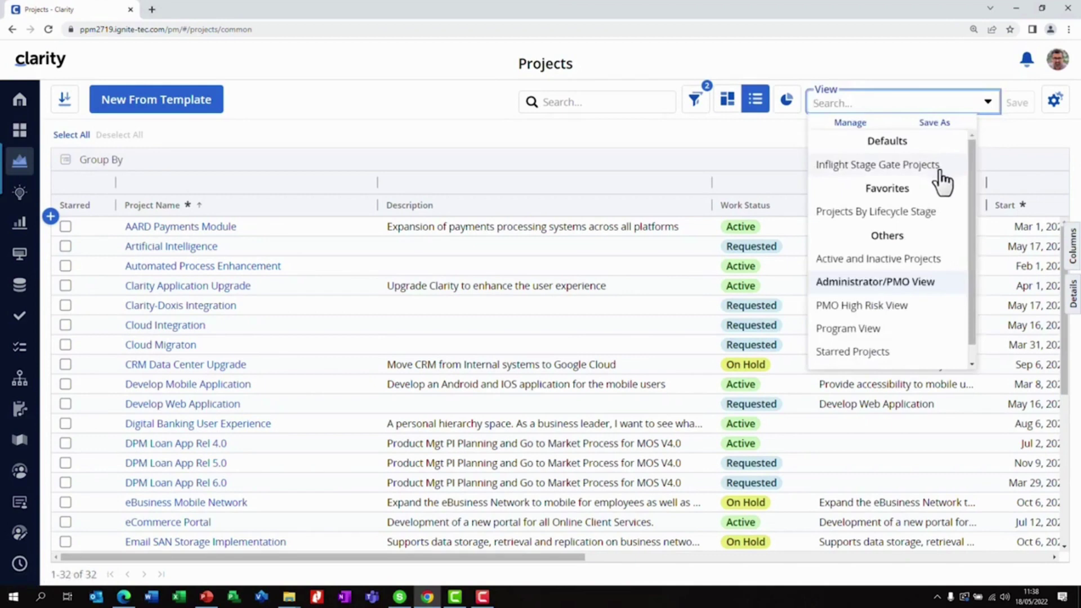
{"action": "left_click", "coordinate": [939, 169]}
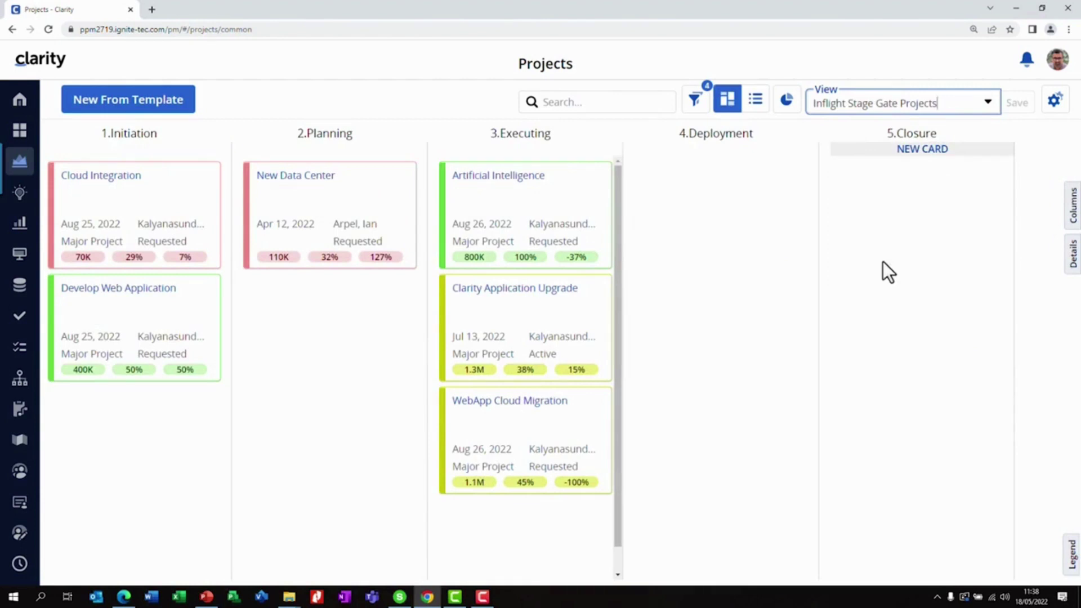
{"action": "left_click", "coordinate": [988, 107]}
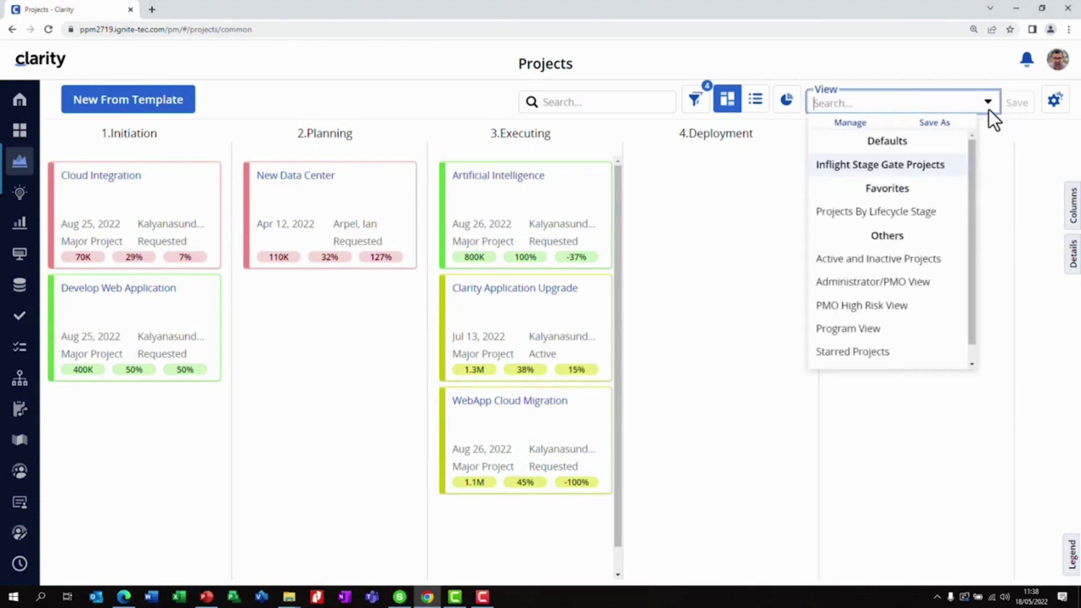
{"action": "left_click", "coordinate": [989, 107]}
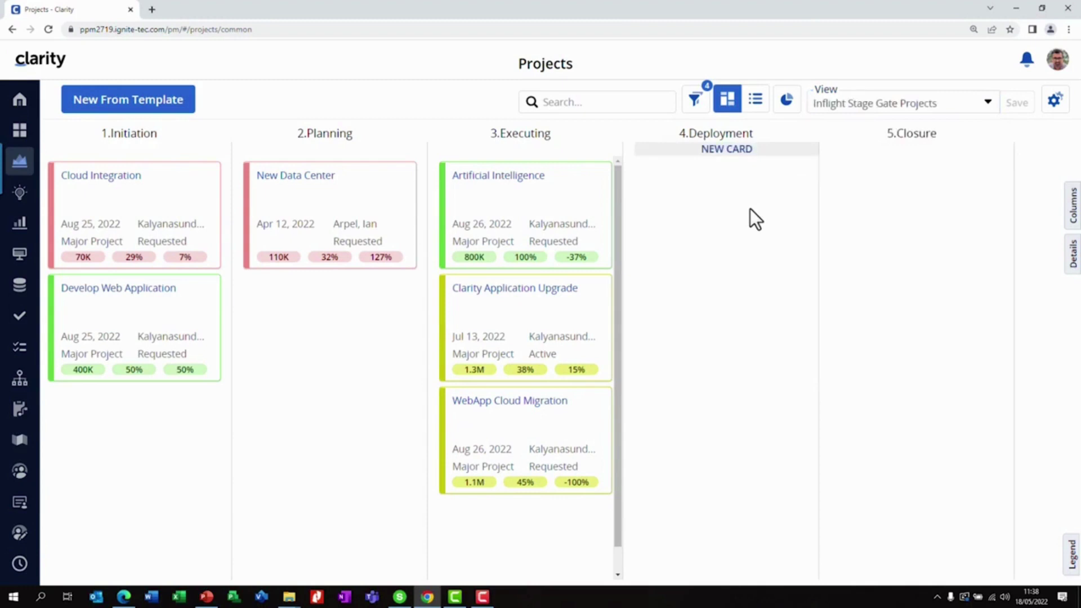
{"action": "left_click", "coordinate": [990, 105]}
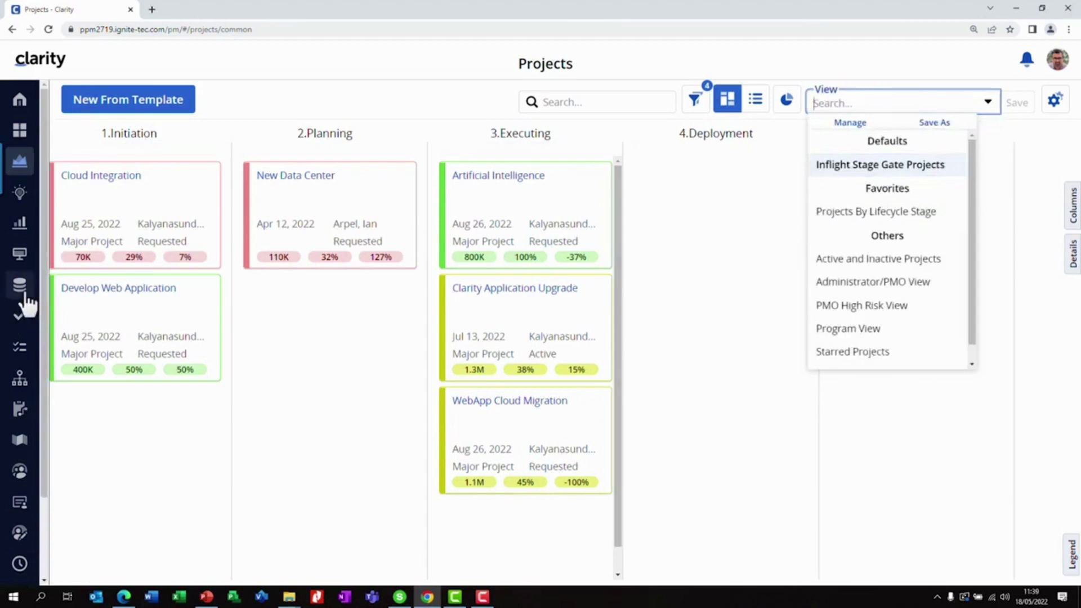
Run a Project Documents full-text search for 'clarity' from the Content Dashboard
{"action": "left_click", "coordinate": [21, 254]}
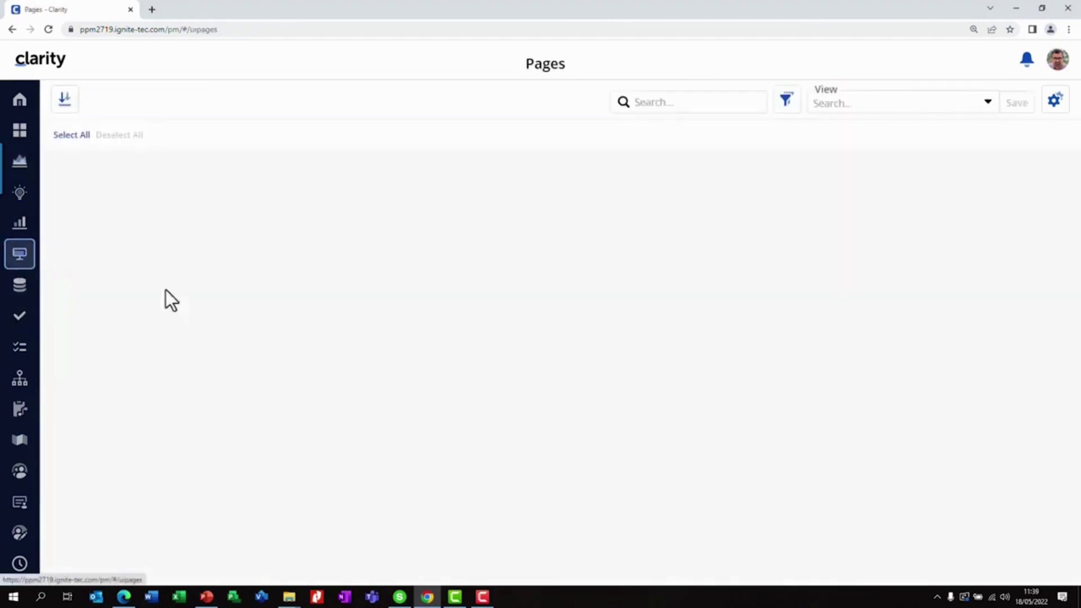
{"action": "left_click", "coordinate": [189, 309]}
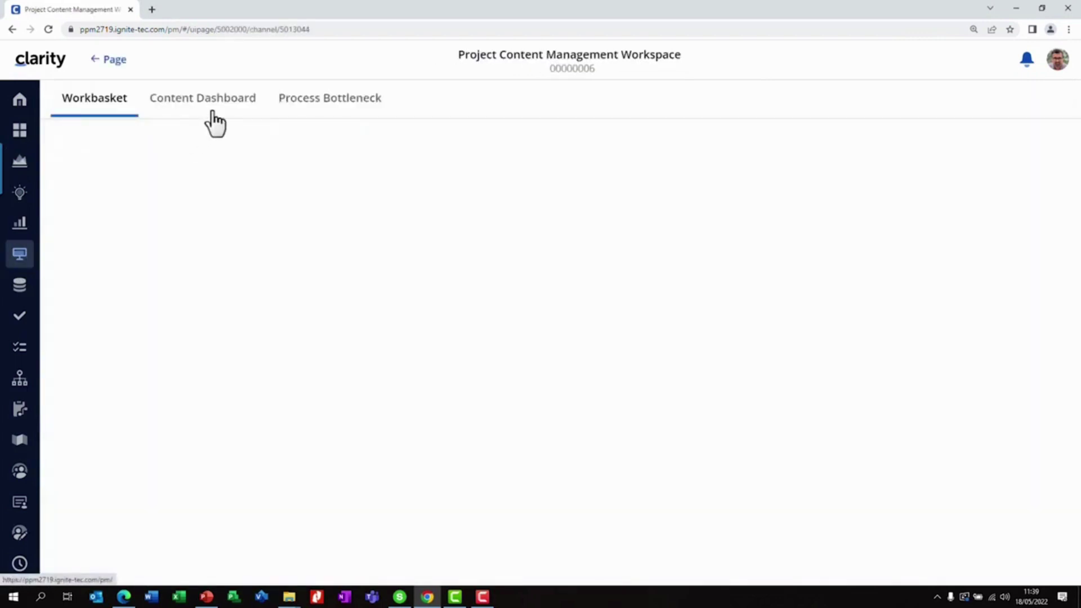
{"action": "left_click", "coordinate": [210, 108]}
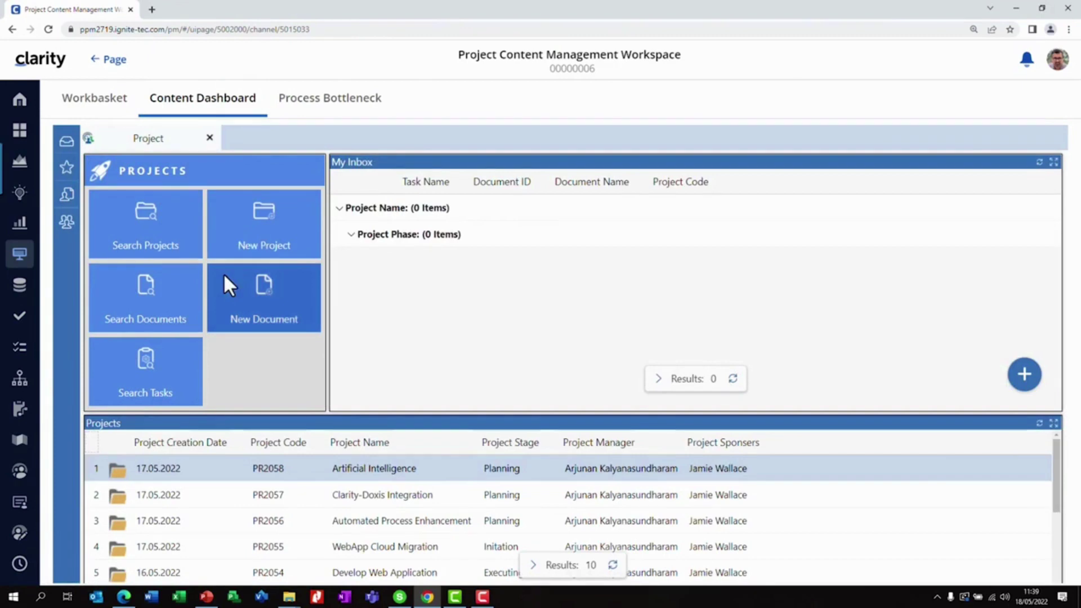
{"action": "left_click", "coordinate": [176, 306]}
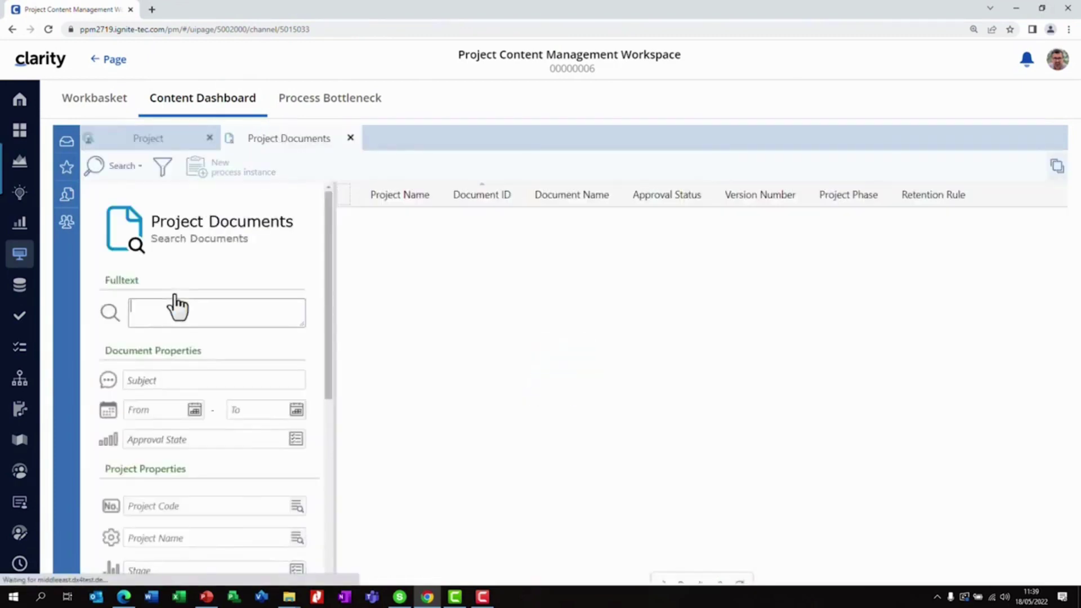
{"action": "type", "text": "cla"}
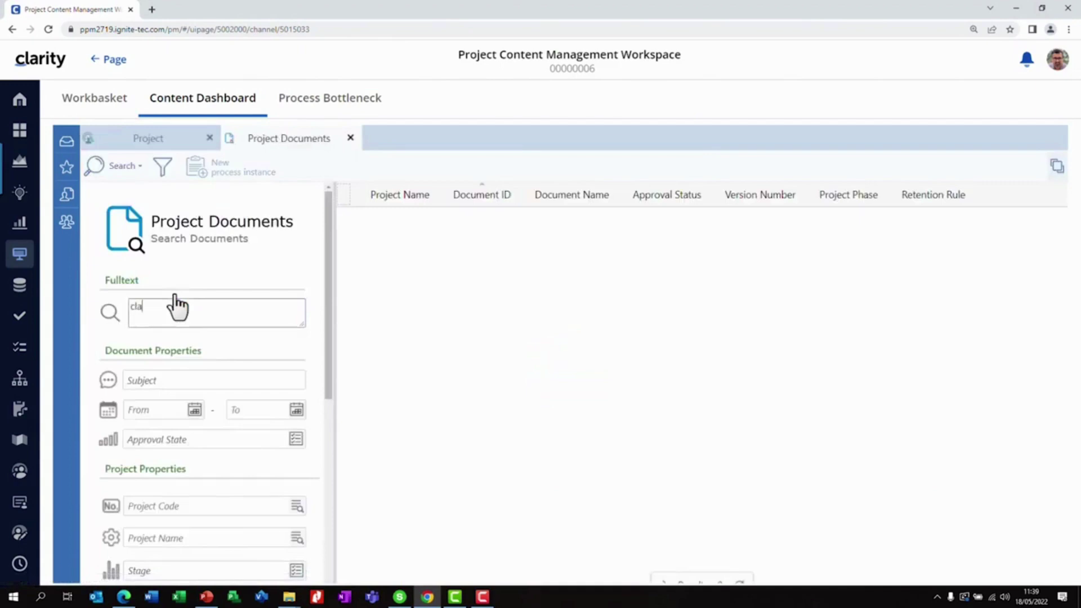
{"action": "type", "text": "rity"}
{"action": "key", "text": "Return"}
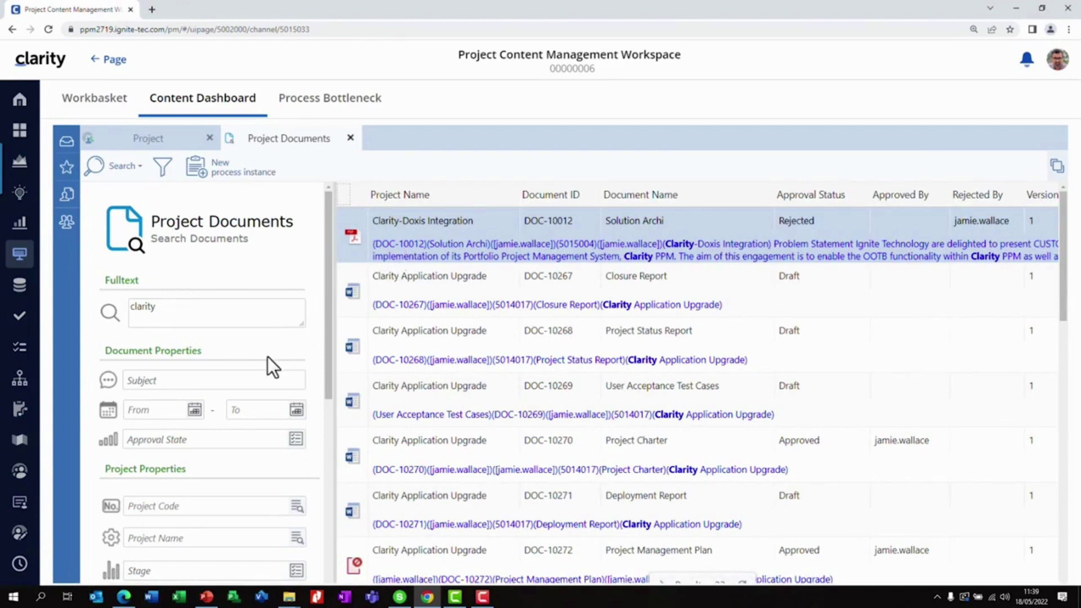
Review the 'clarity' results and try a Planning stage filter without applying it
{"action": "scroll", "coordinate": [268, 367], "scroll_direction": "down", "scroll_amount": 1}
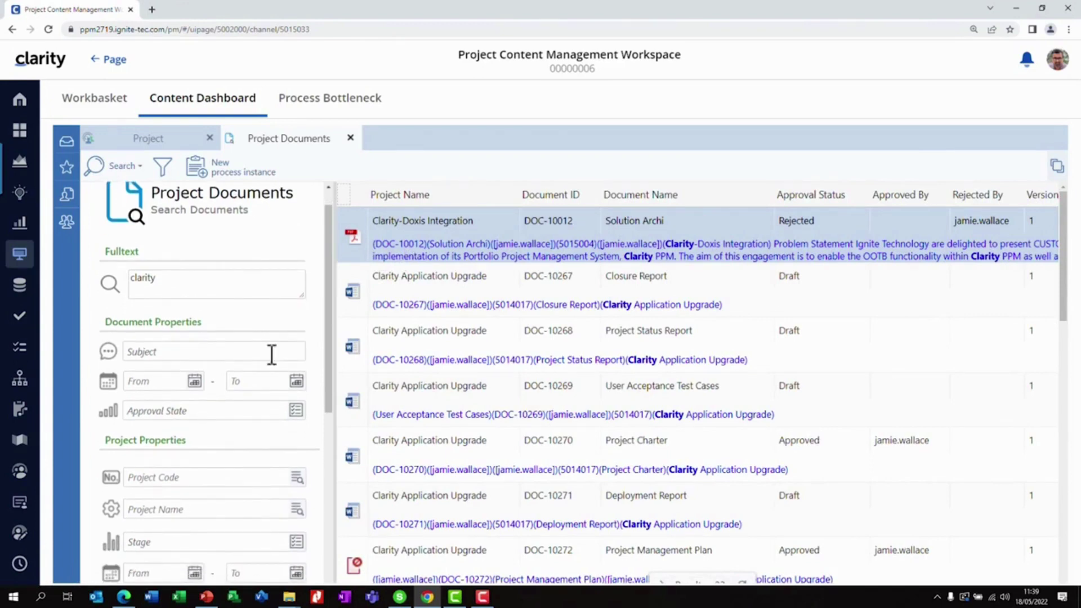
{"action": "left_click", "coordinate": [195, 277]}
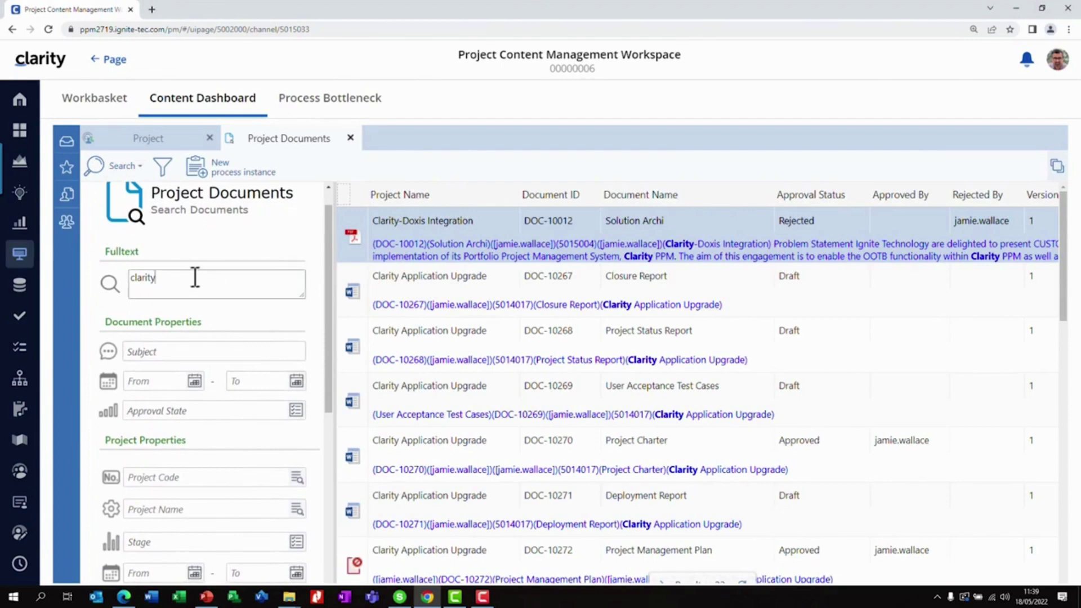
{"action": "scroll", "coordinate": [205, 399], "scroll_direction": "down", "scroll_amount": 2}
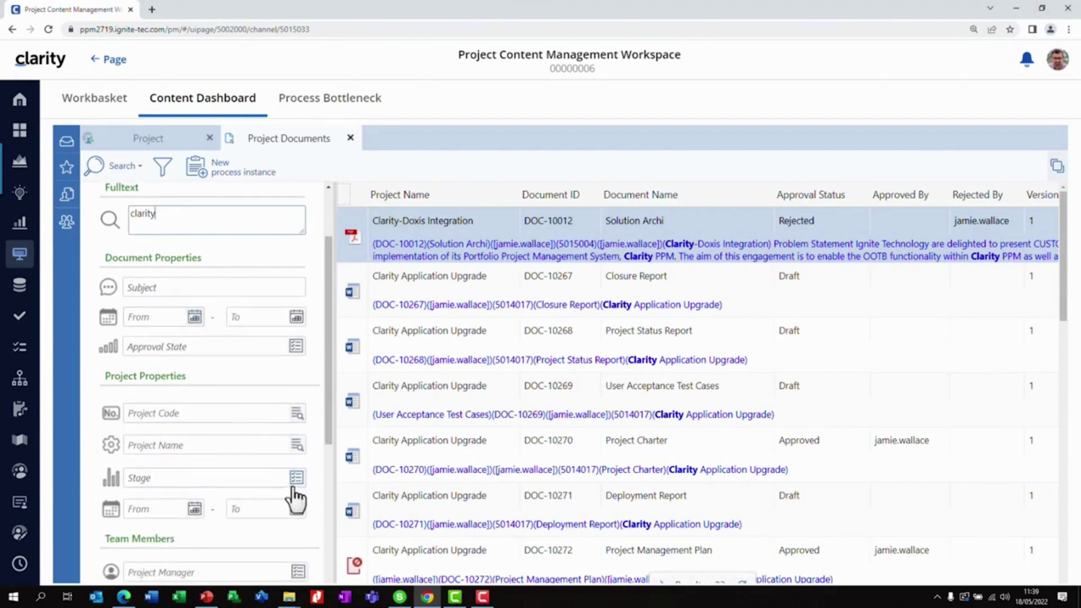
{"action": "left_click", "coordinate": [294, 486]}
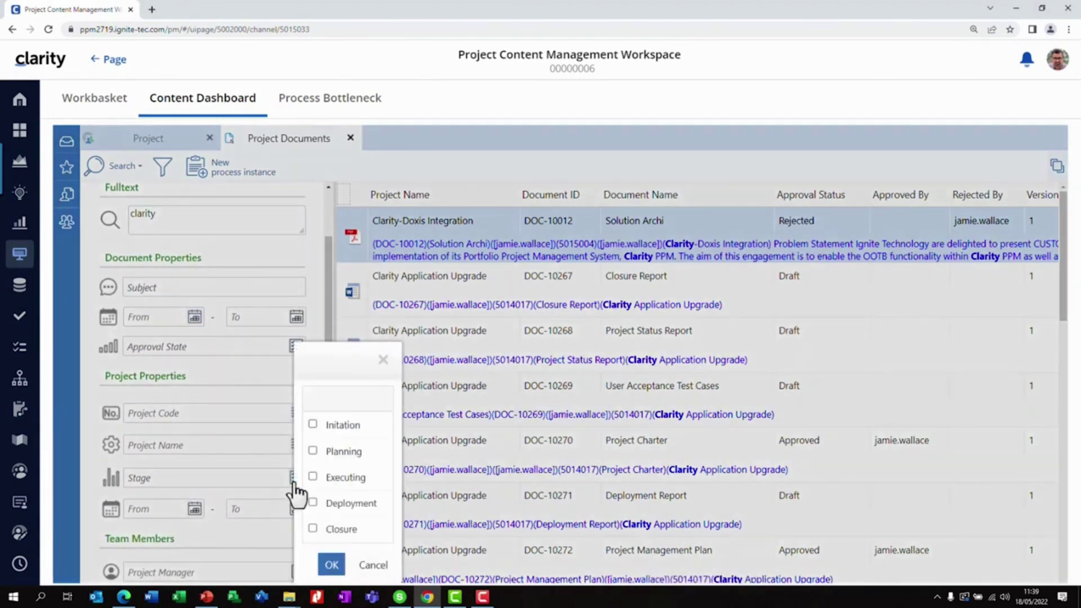
{"action": "left_click", "coordinate": [313, 451]}
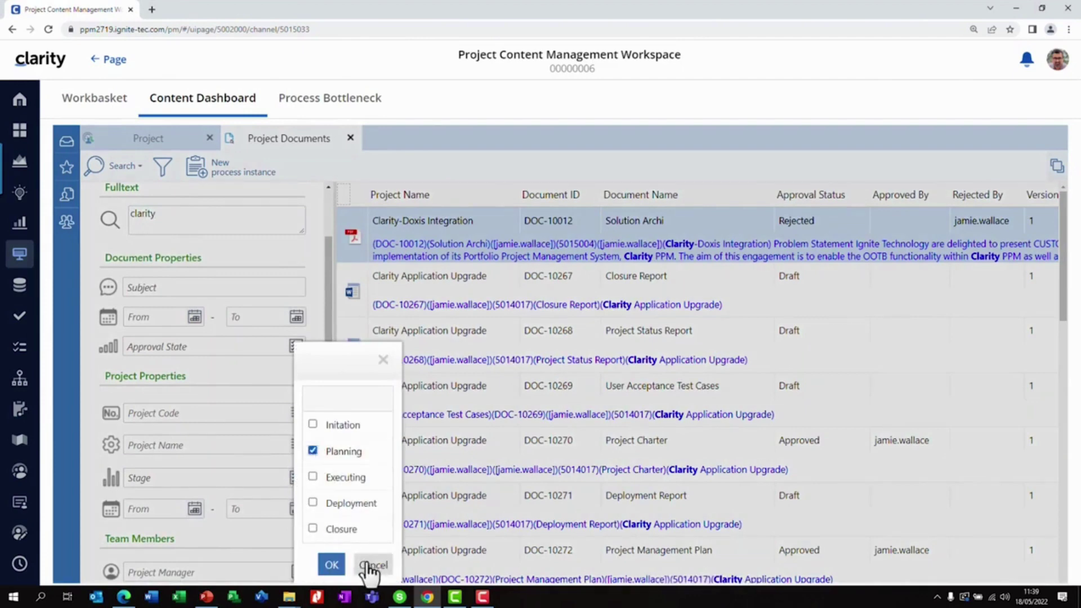
{"action": "left_click", "coordinate": [395, 366]}
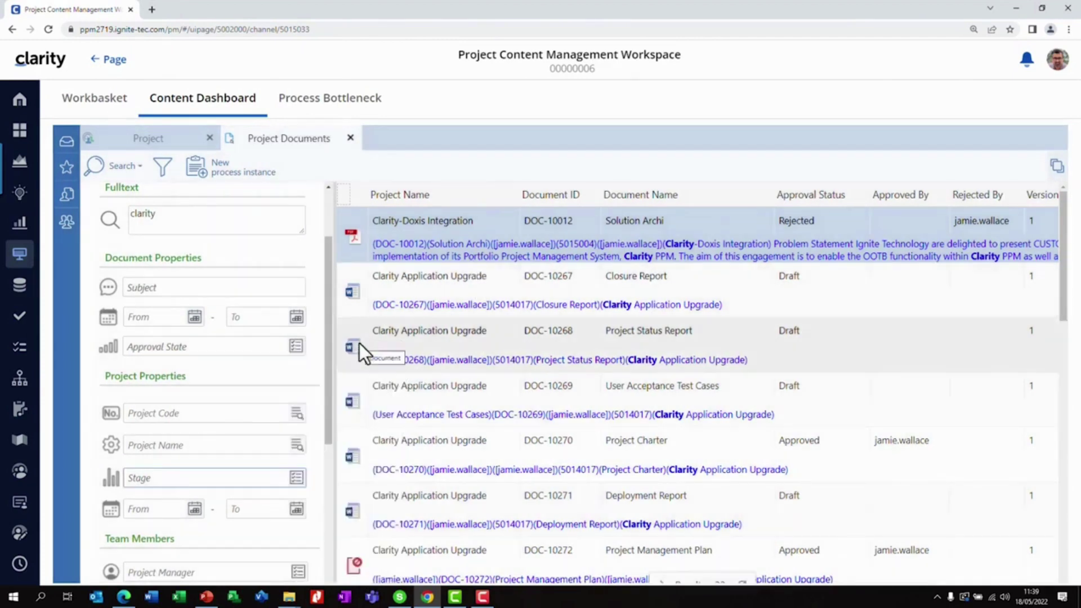
Show the Process Bottleneck table for the seven Stage Gate projects, filters collapsed
{"action": "left_click", "coordinate": [379, 113]}
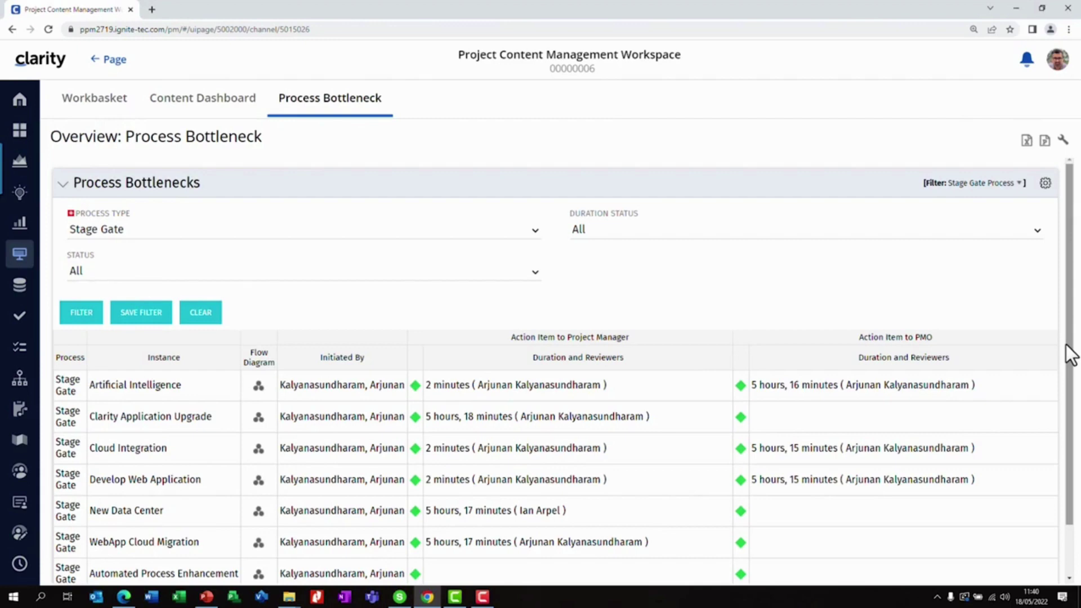
{"action": "left_click", "coordinate": [64, 185]}
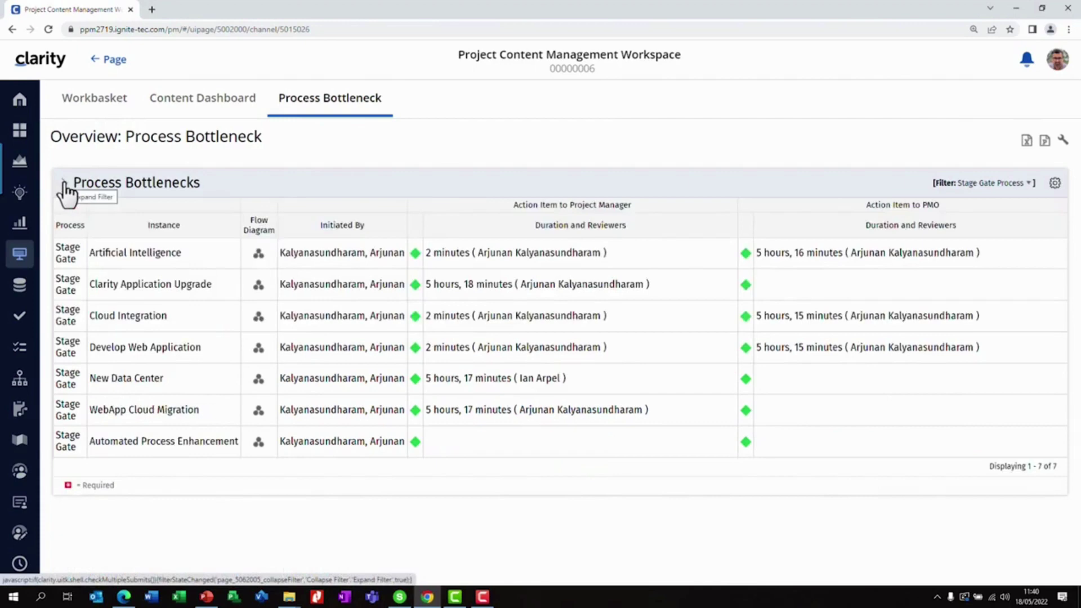